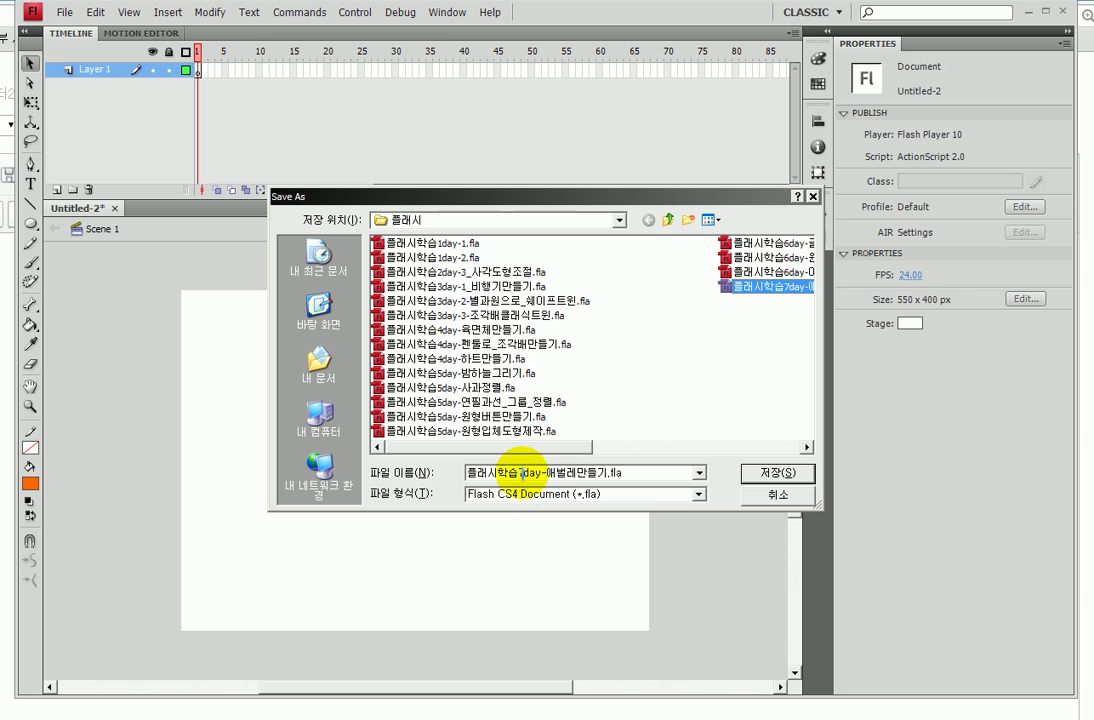
Save the document as 플래시학습7day-비행기심볼_클래식트윈.fla in the 플래시 folder
left_click(535, 473)
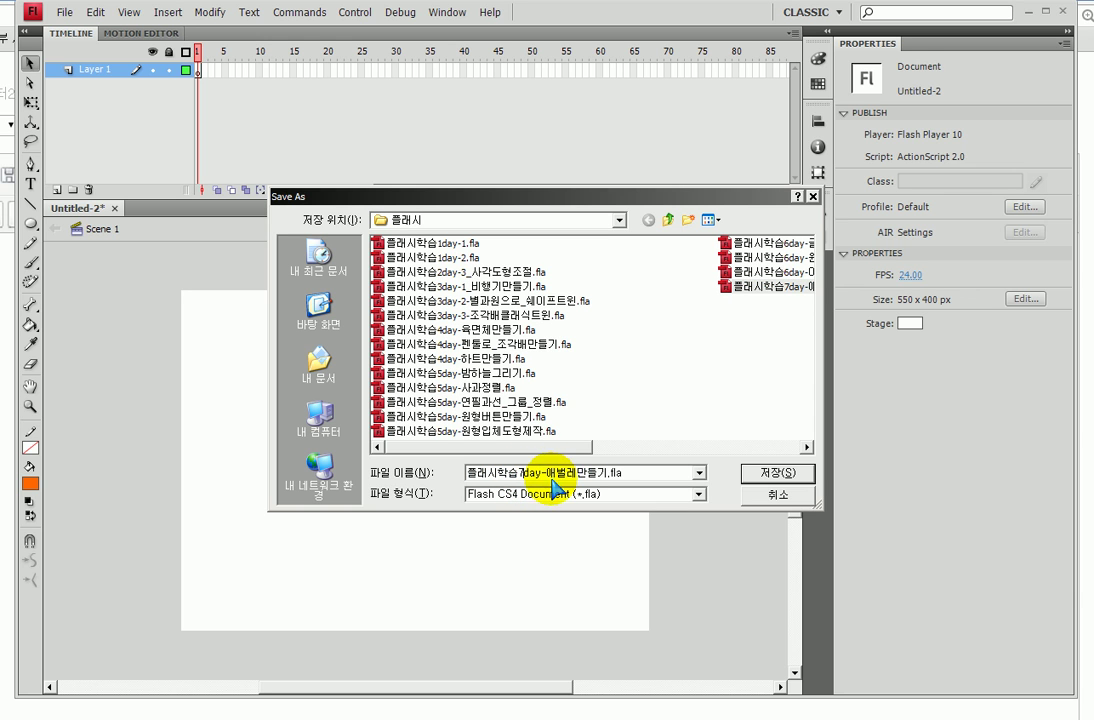
left_click_drag(546, 474, 705, 474)
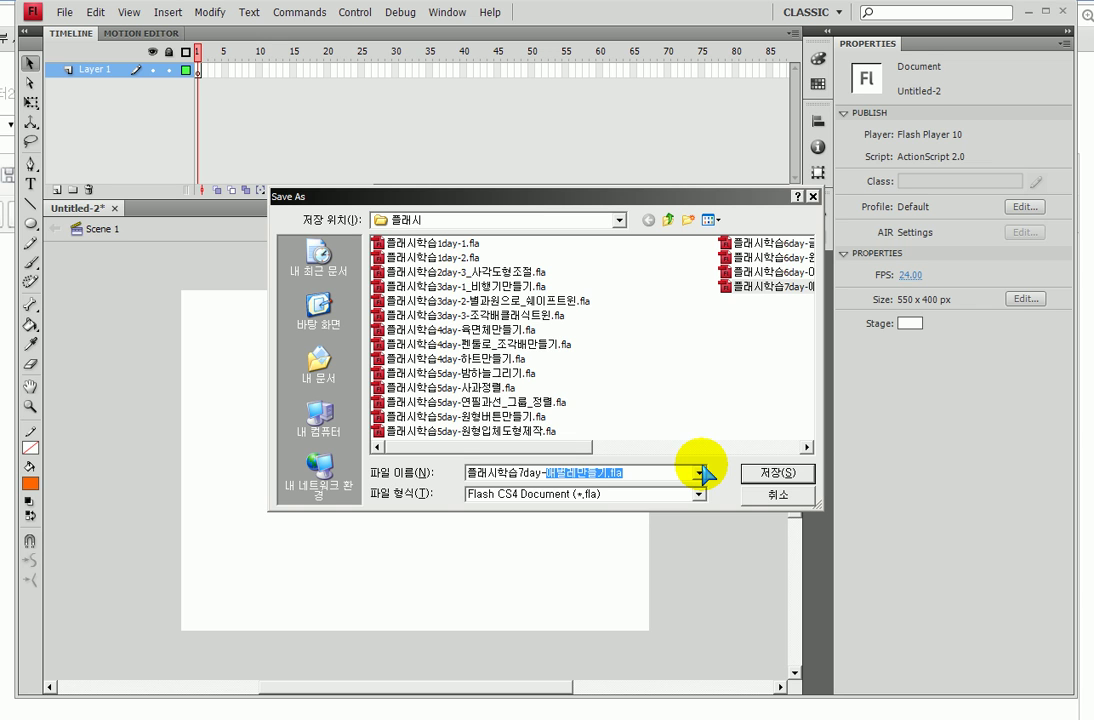
type("애")
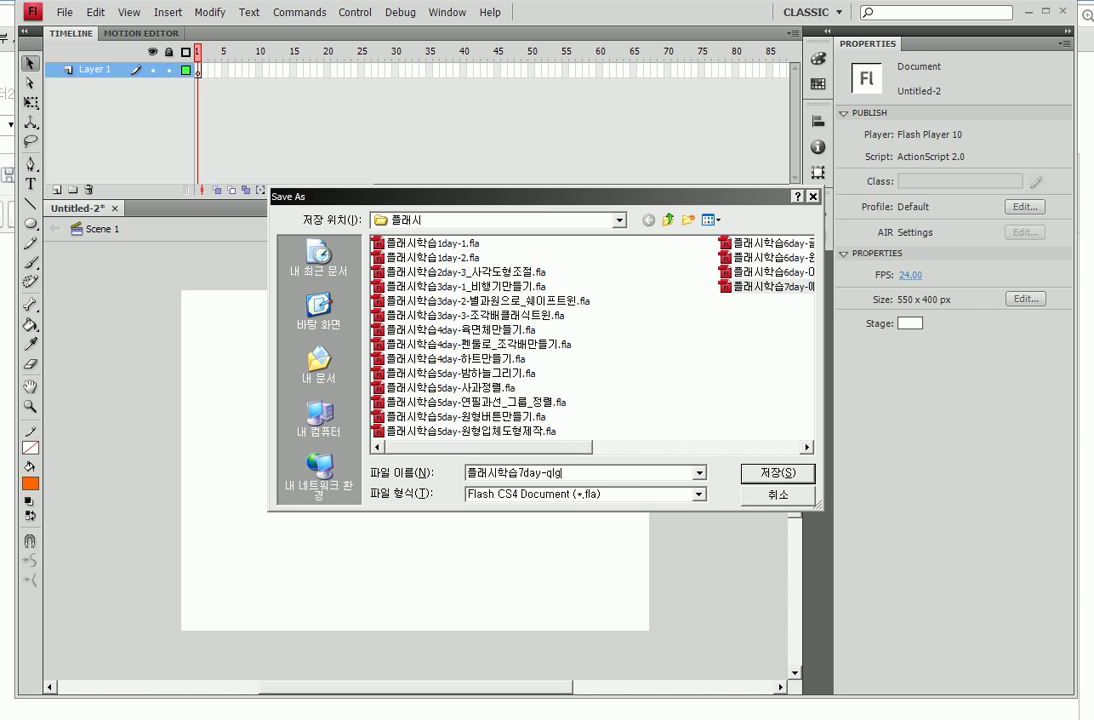
type("행기심볼로")
key("BackSpace")
type("_클레")
type("식트윈")
key("Return")
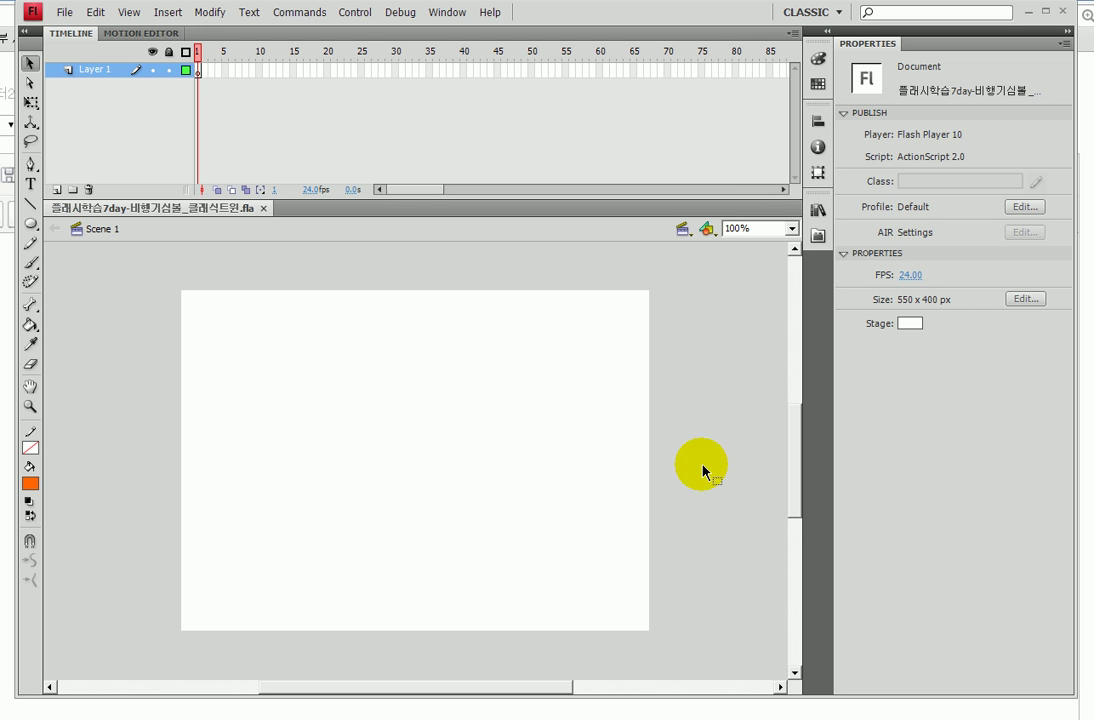
Start importing an external file into the document
left_click(62, 12)
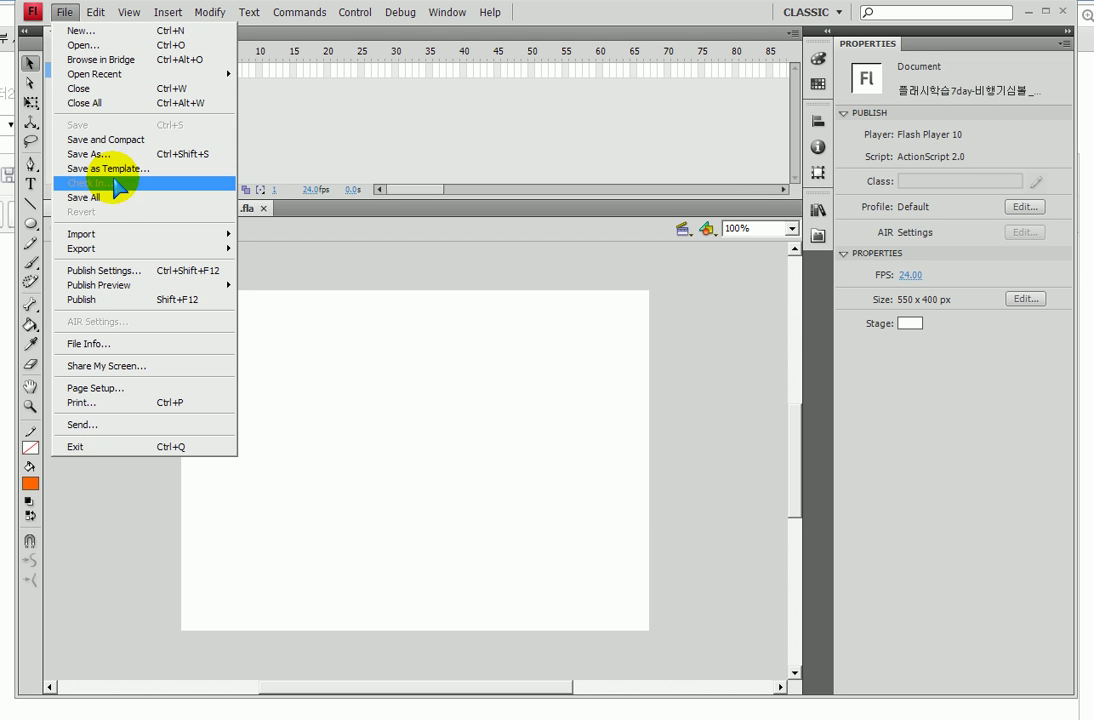
left_click(113, 234)
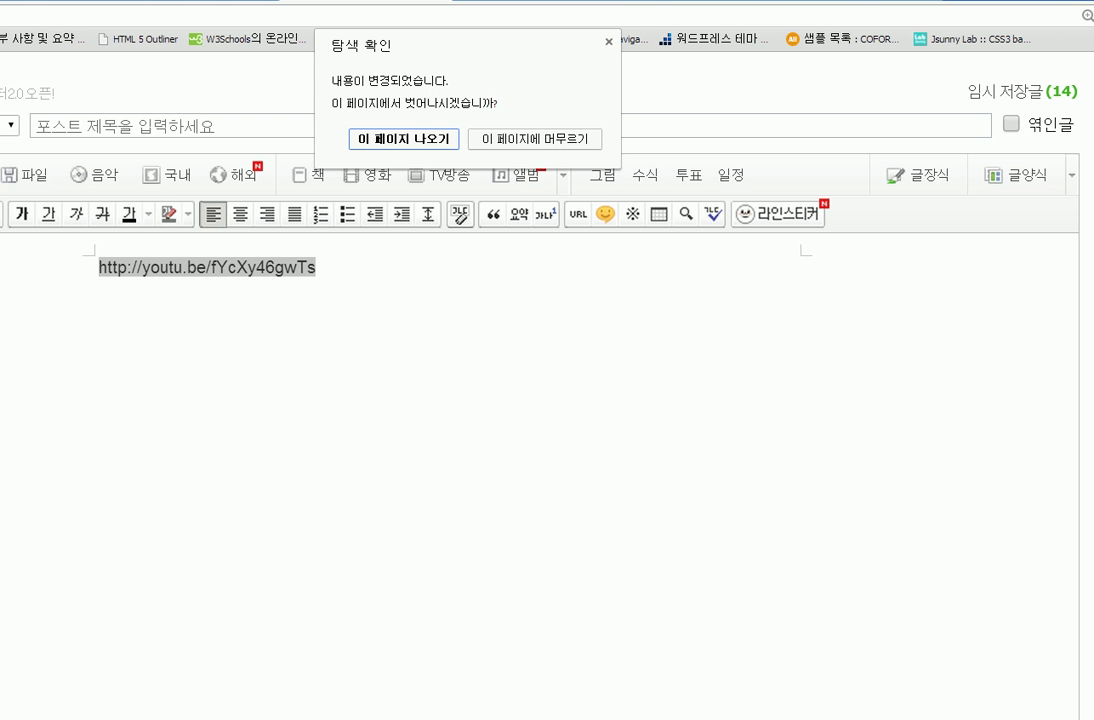
In the browser's blog editor, leave the changed draft and start a new post with the body text "플래시기초" and "심"
left_click(424, 139)
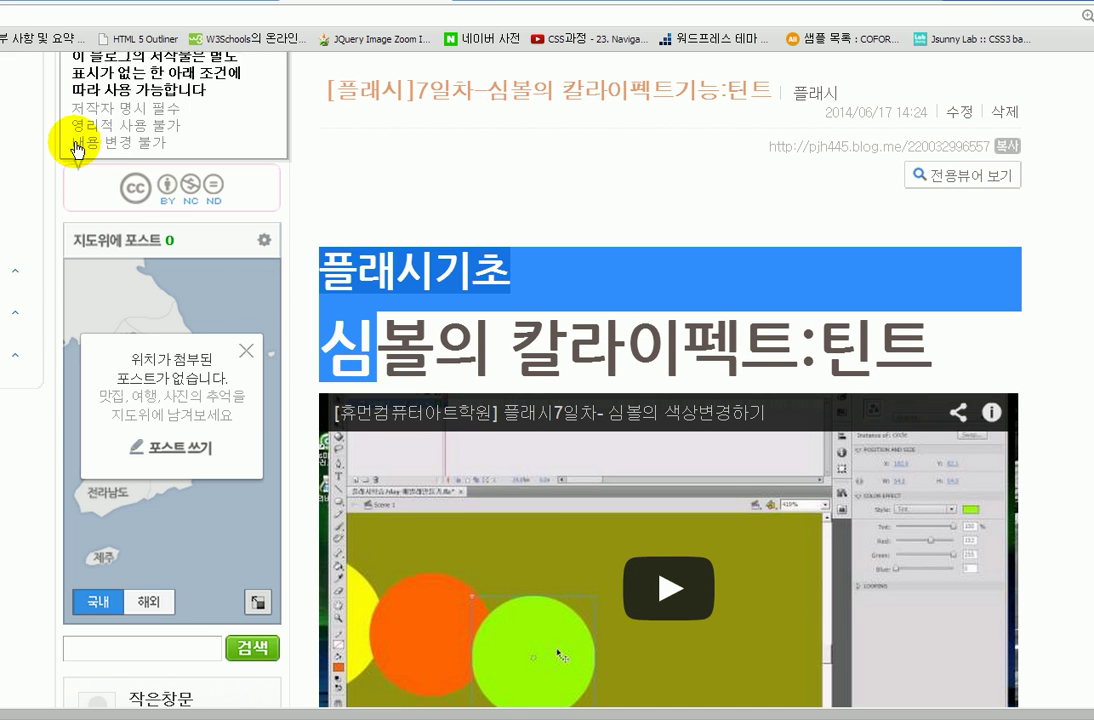
scroll(106, 171, "up", 5)
key("alt+Left")
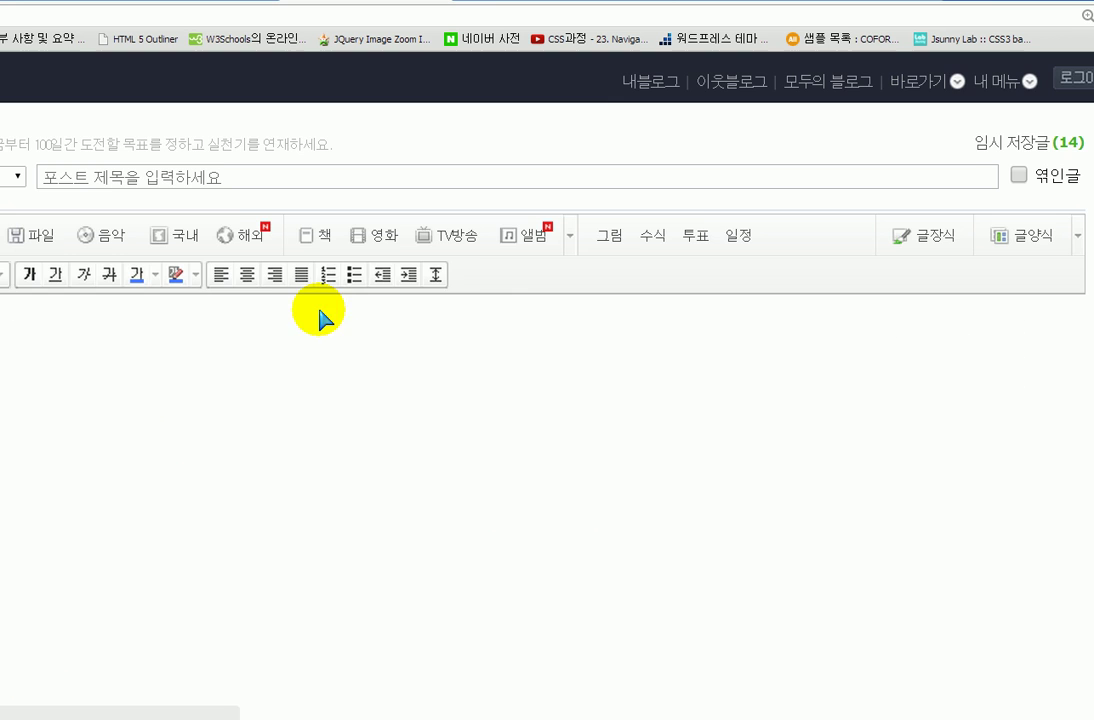
left_click(217, 352)
type("플래시기초 심")
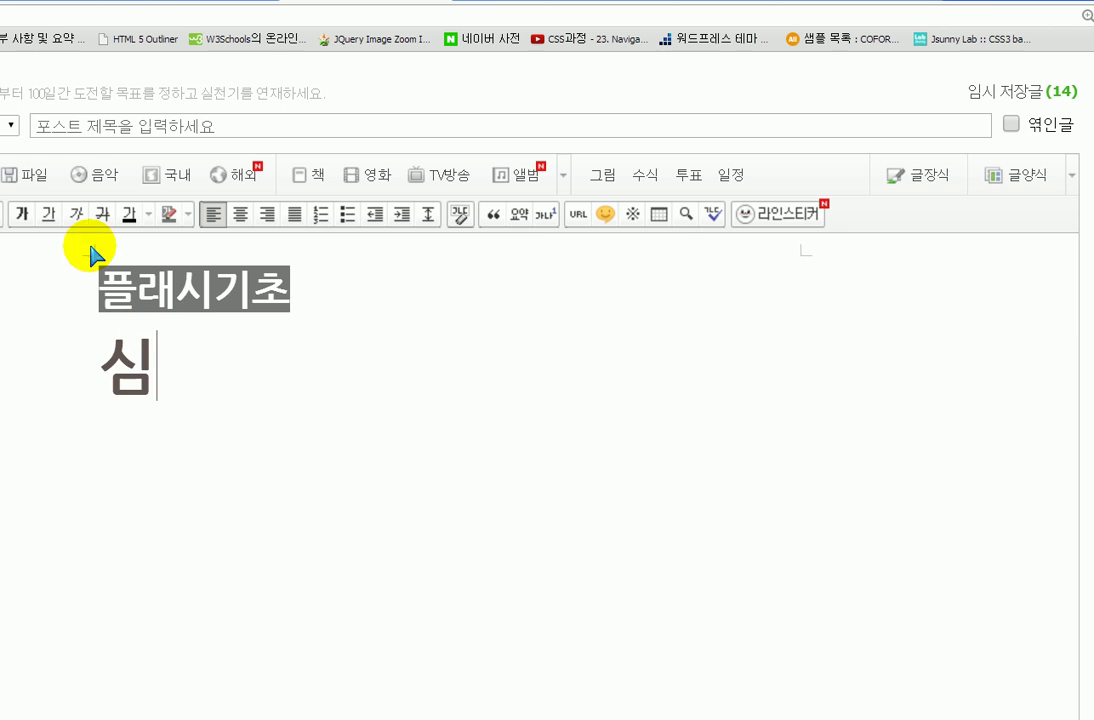
Begin the blog post's title with "[플래시]7일차"
left_click(74, 126)
type("[플랫")
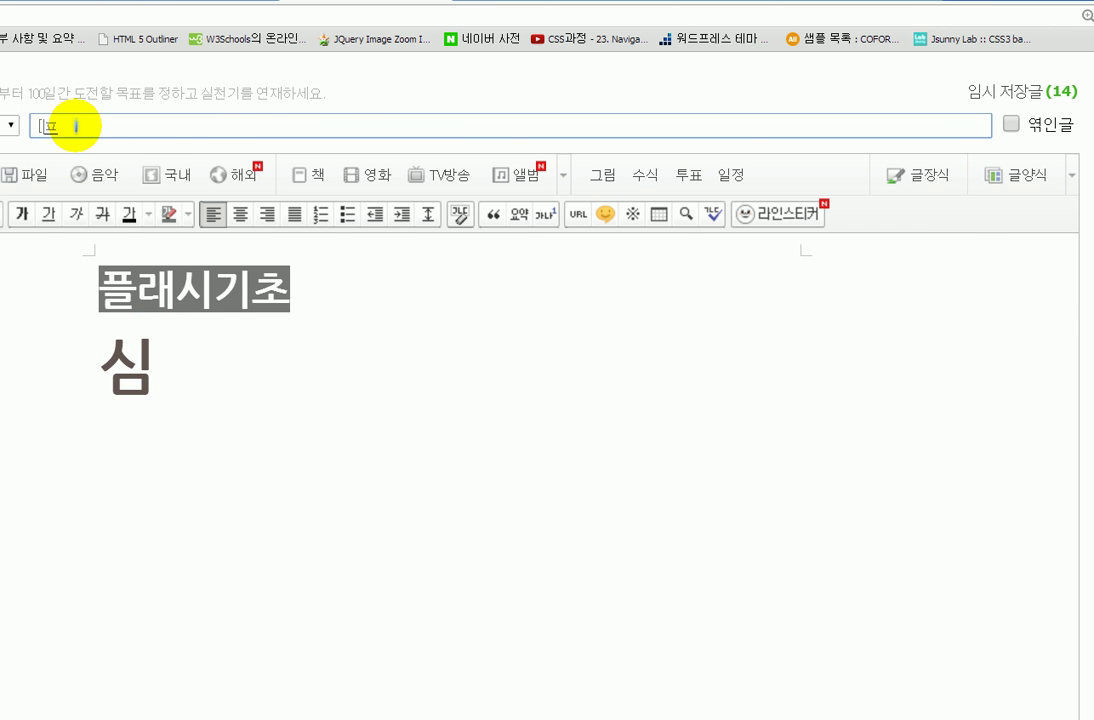
type("시]7일차")
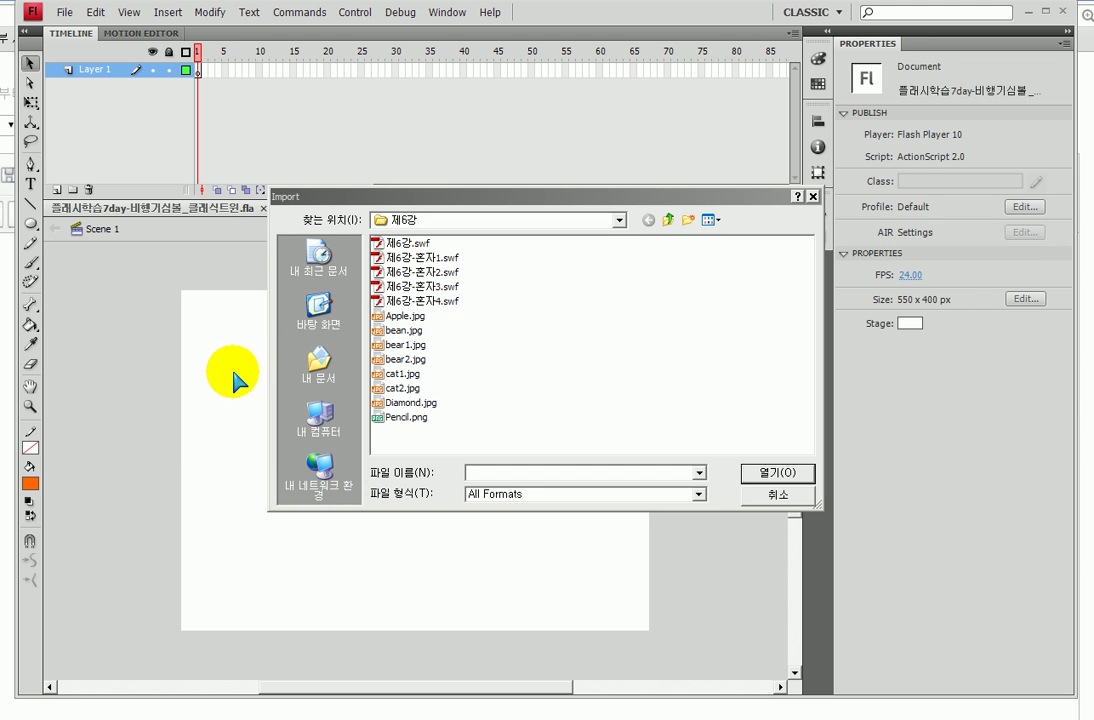
Switch back to Flash and import Airplane.gif from the 제9강 folder onto the stage
left_click(666, 220)
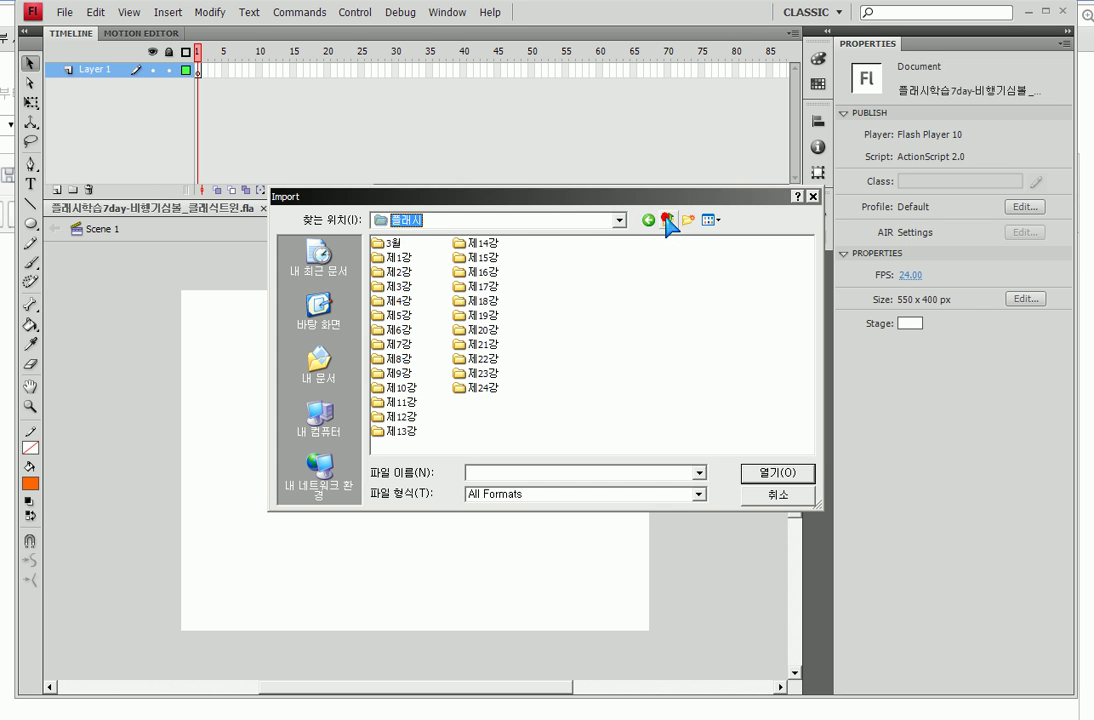
double_click(390, 372)
left_click(400, 316)
double_click(391, 317)
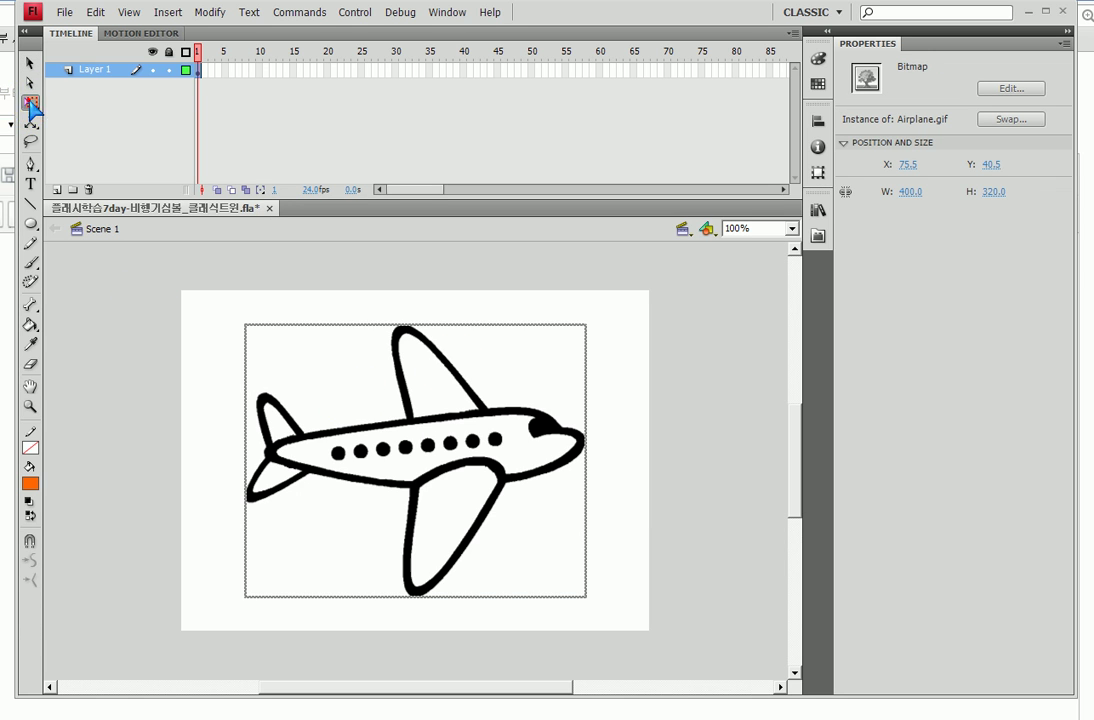
Scale the airplane bitmap proportionally about its centre to about 117.5 by 94 px with Free Transform
left_click(30, 103)
left_click_drag(245, 324, 343, 422)
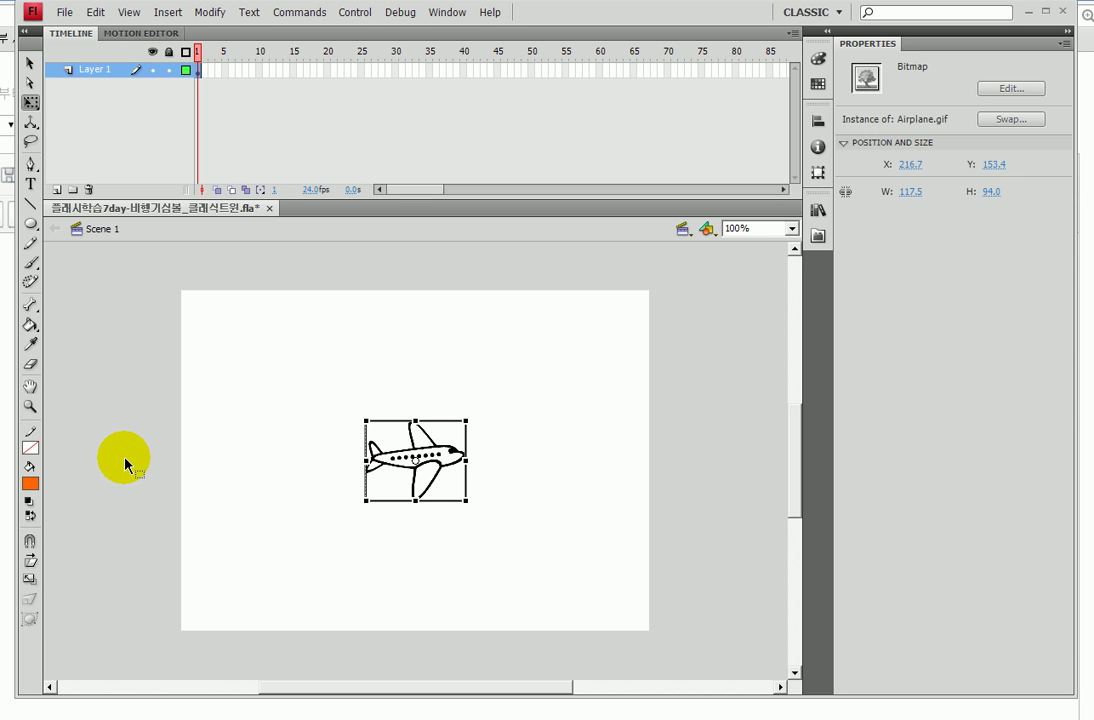
left_click(29, 63)
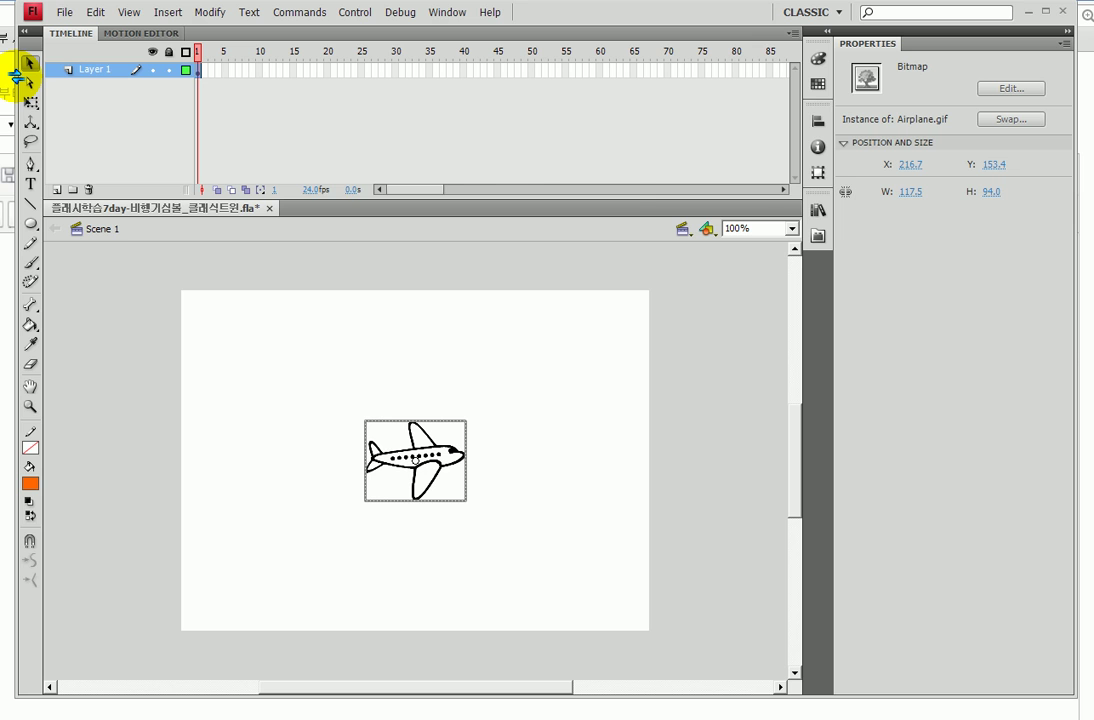
Convert the airplane bitmap to a Graphic symbol named 비행기
key("F8")
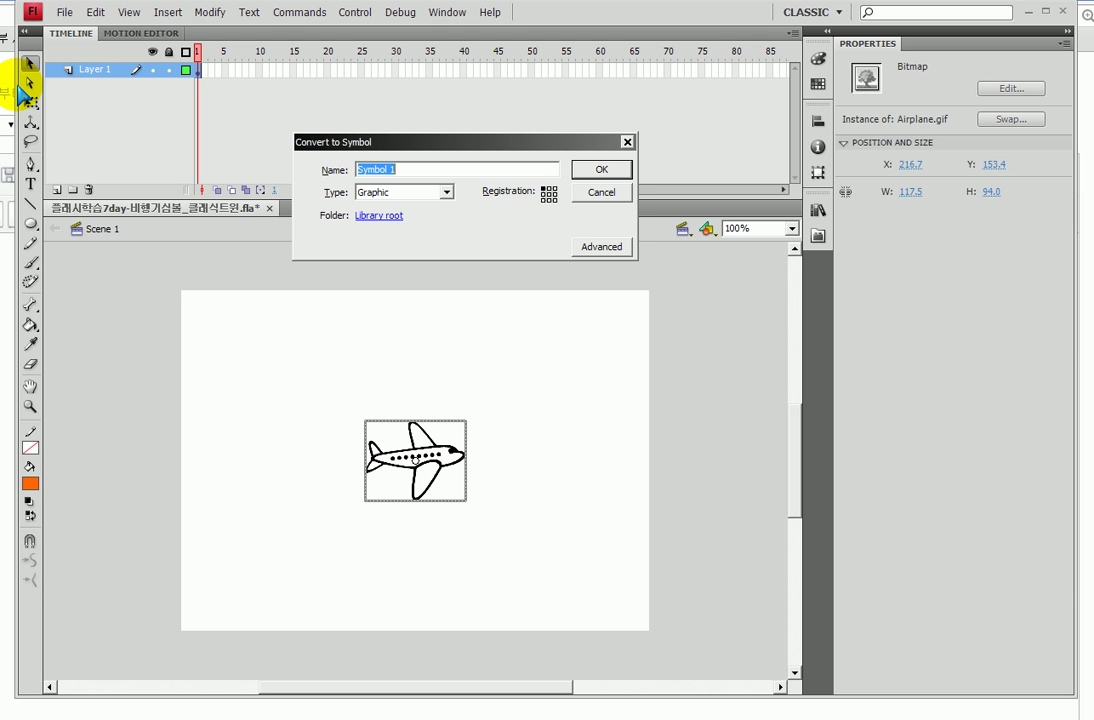
type("E")
key("BackSpace")
type("비행기")
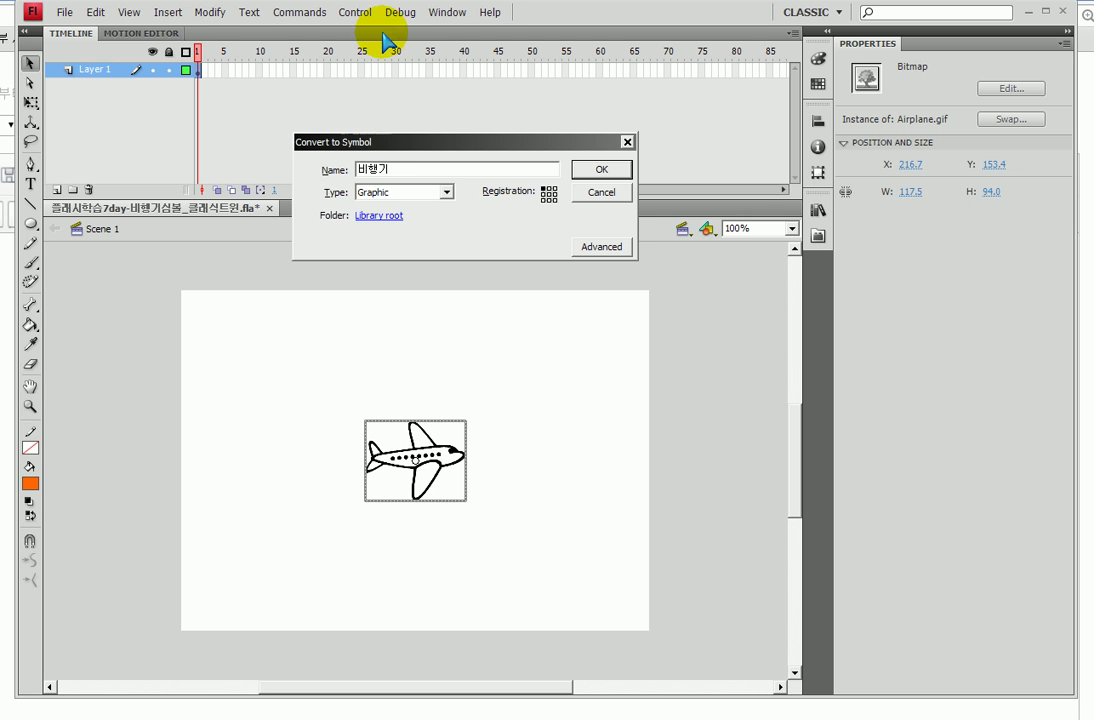
left_click(590, 172)
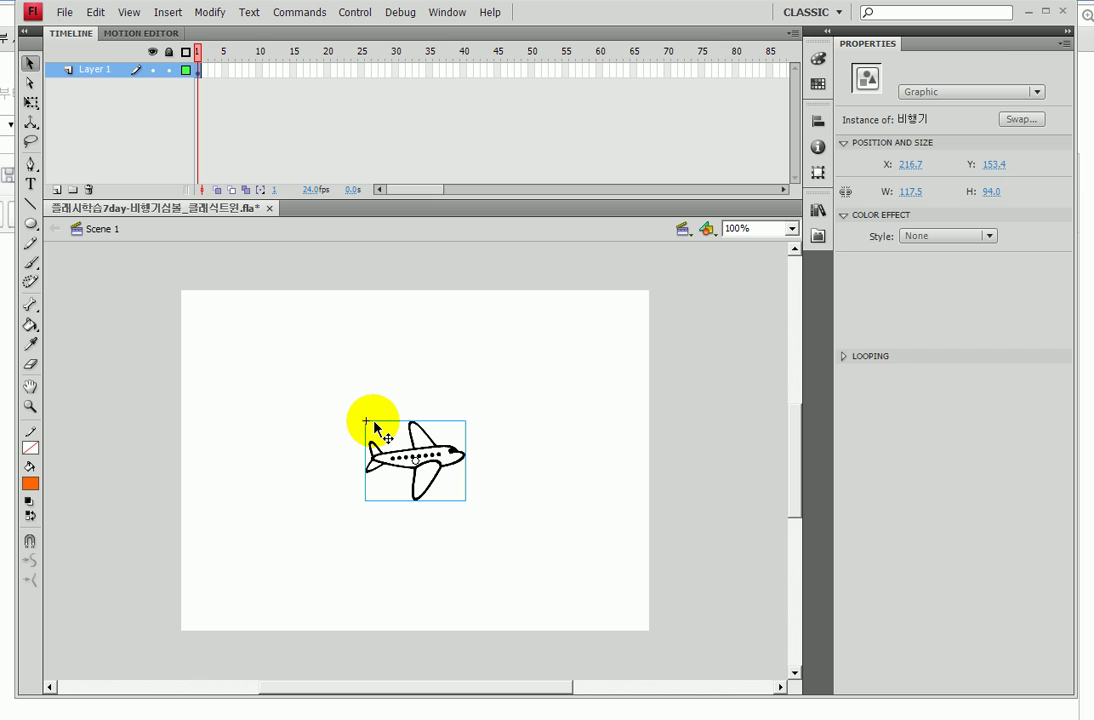
Examine the airplane symbol's registration point and the document's library
mouse_move(367, 421)
left_mouse_down()
mouse_move(347, 486)
mouse_move(362, 509)
mouse_move(497, 509)
mouse_move(488, 411)
mouse_move(357, 410)
left_mouse_up()
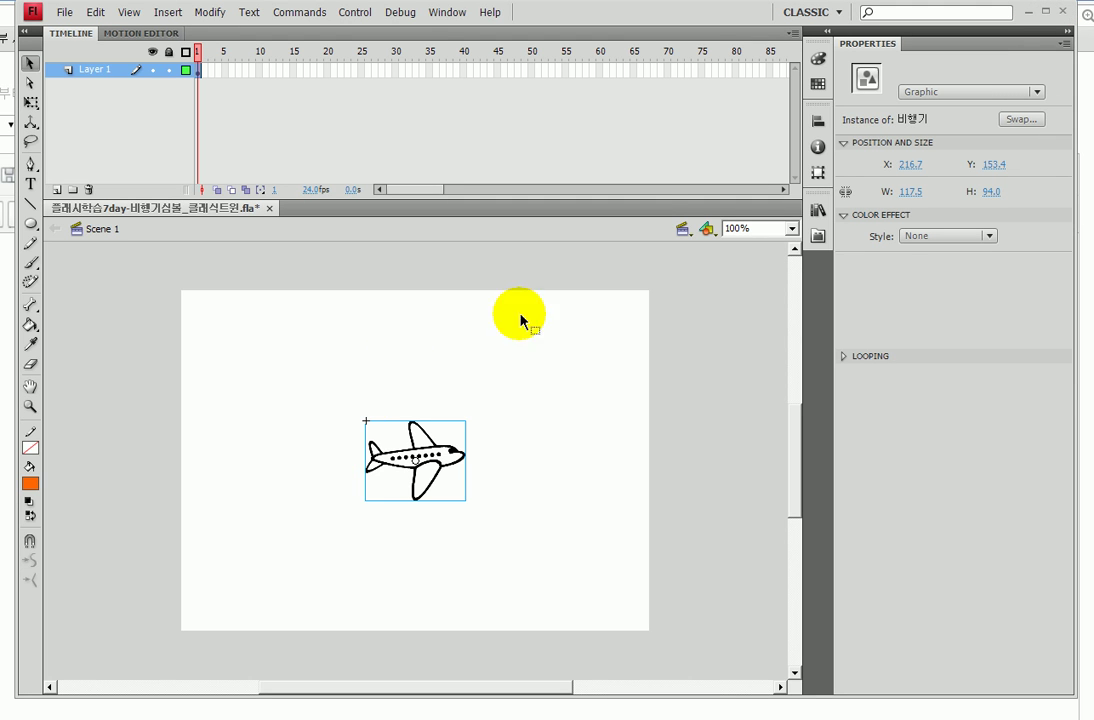
left_click(818, 210)
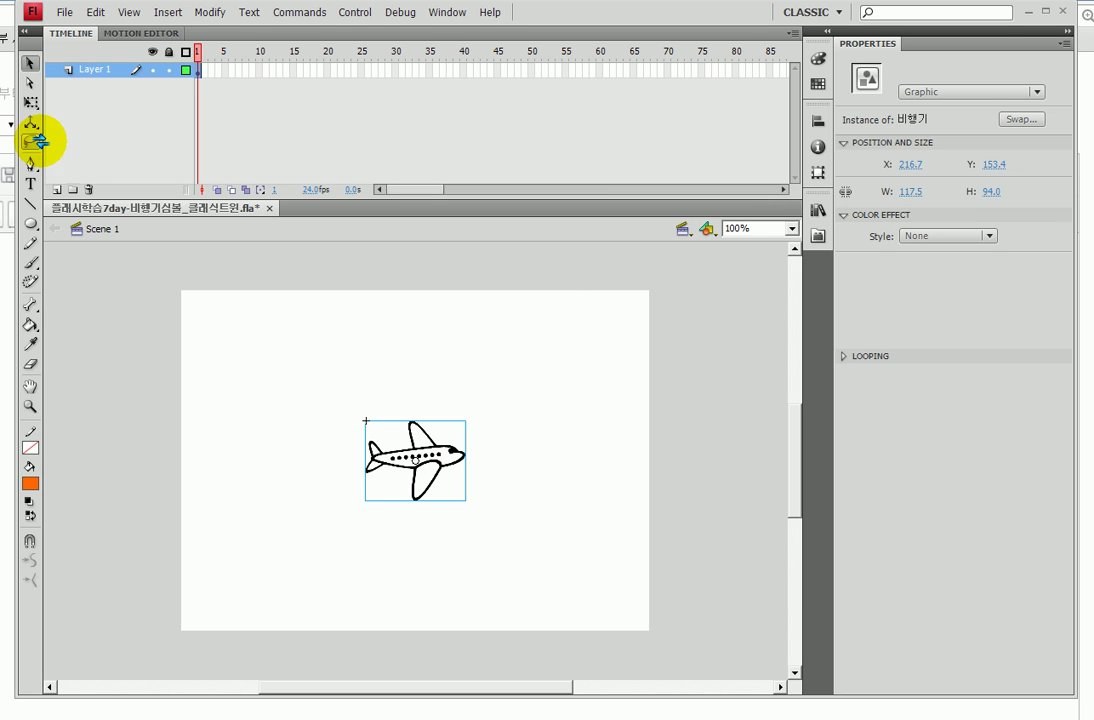
Move the airplane off the left side of the stage, to about X -122.3, Y 47.5
mouse_move(432, 452)
left_mouse_down()
mouse_move(143, 447)
mouse_move(157, 391)
mouse_move(700, 381)
mouse_move(679, 420)
left_mouse_up()
mouse_move(691, 506)
left_mouse_down()
mouse_move(113, 523)
mouse_move(170, 548)
left_mouse_up()
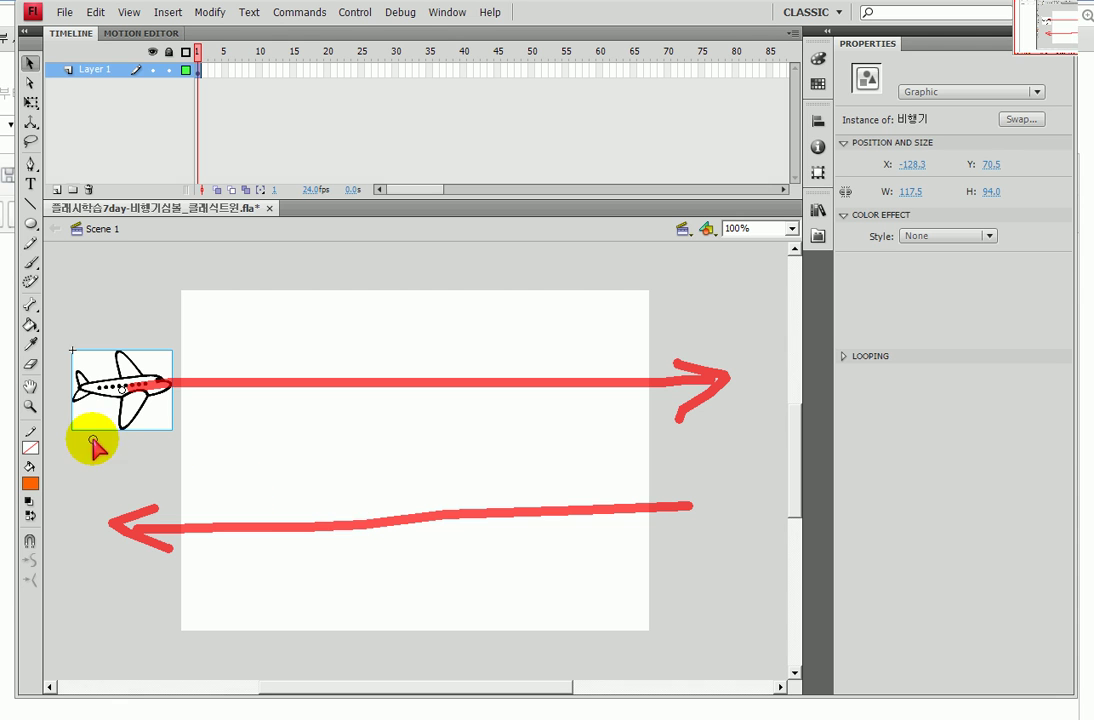
key("Escape")
mouse_move(124, 385)
left_mouse_down()
mouse_move(140, 365)
mouse_move(145, 377)
left_mouse_up()
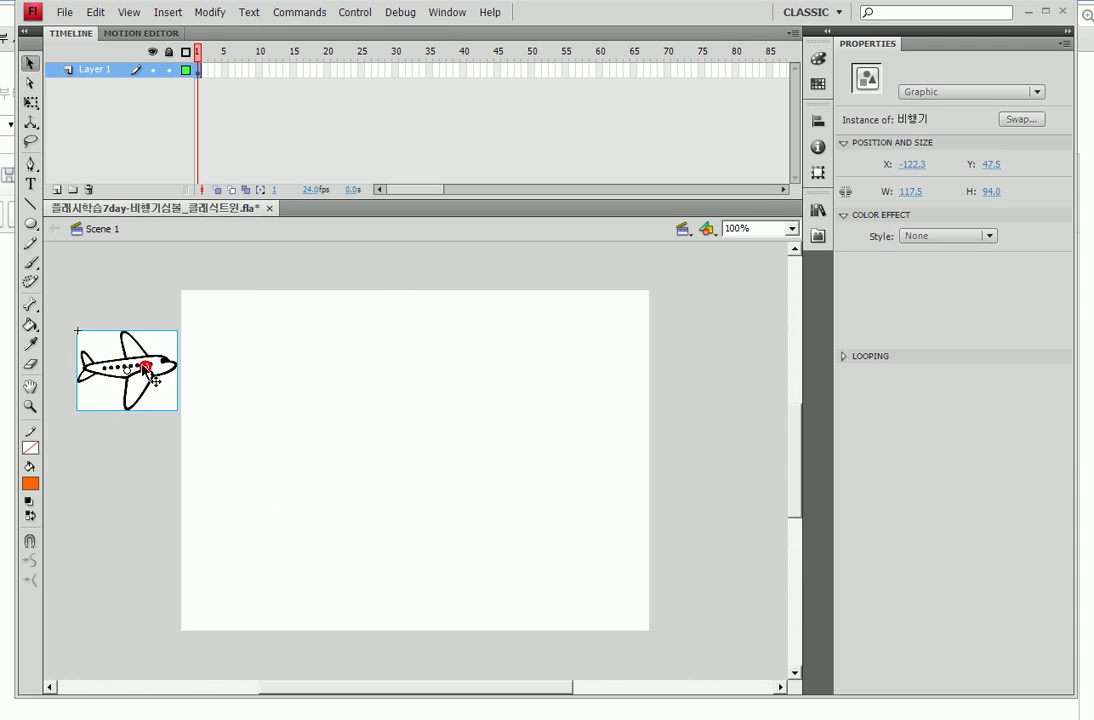
Insert a keyframe at frame 50 and move the airplane there straight across, off the stage's right side, to about X 557.7
left_click(533, 71)
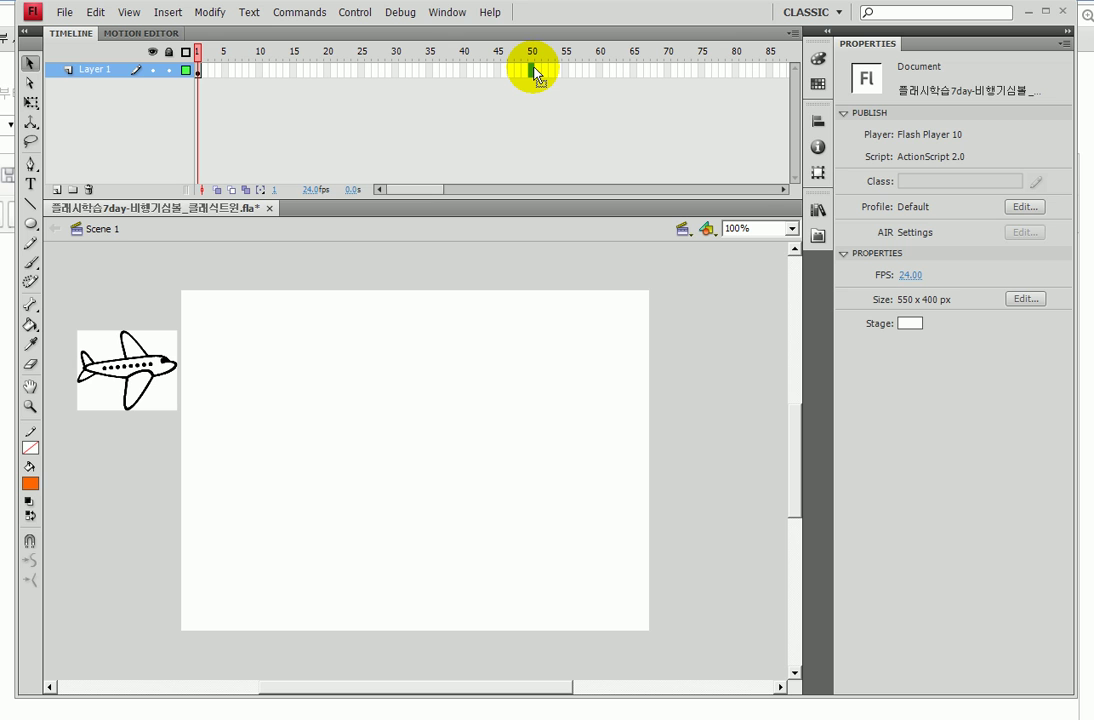
key("F6")
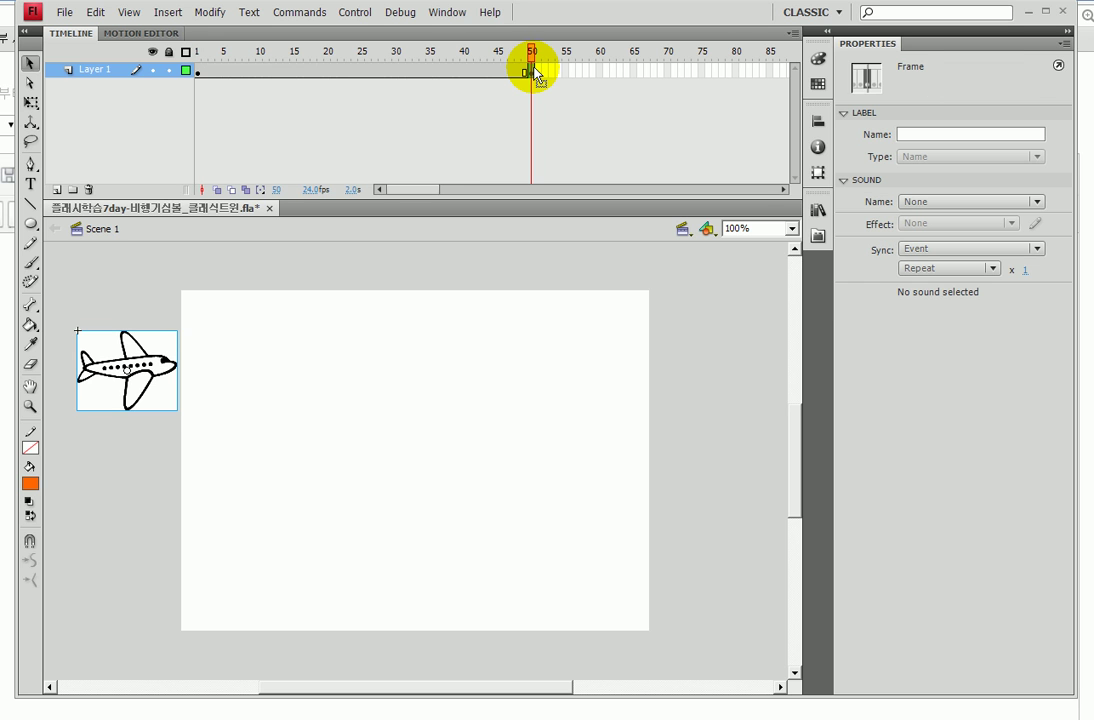
left_click_drag(165, 357, 738, 348)
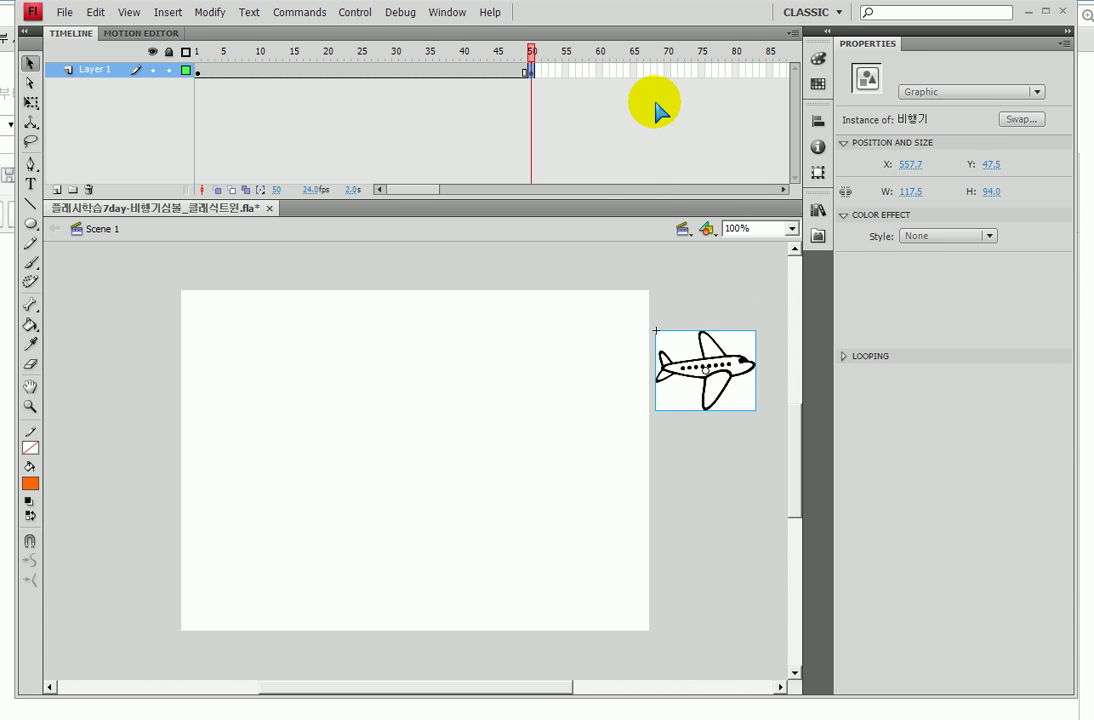
Extend Layer 1 to frame 70 with regular frames so the airplane holds its frame 50 position
left_click(669, 72)
left_click(670, 73)
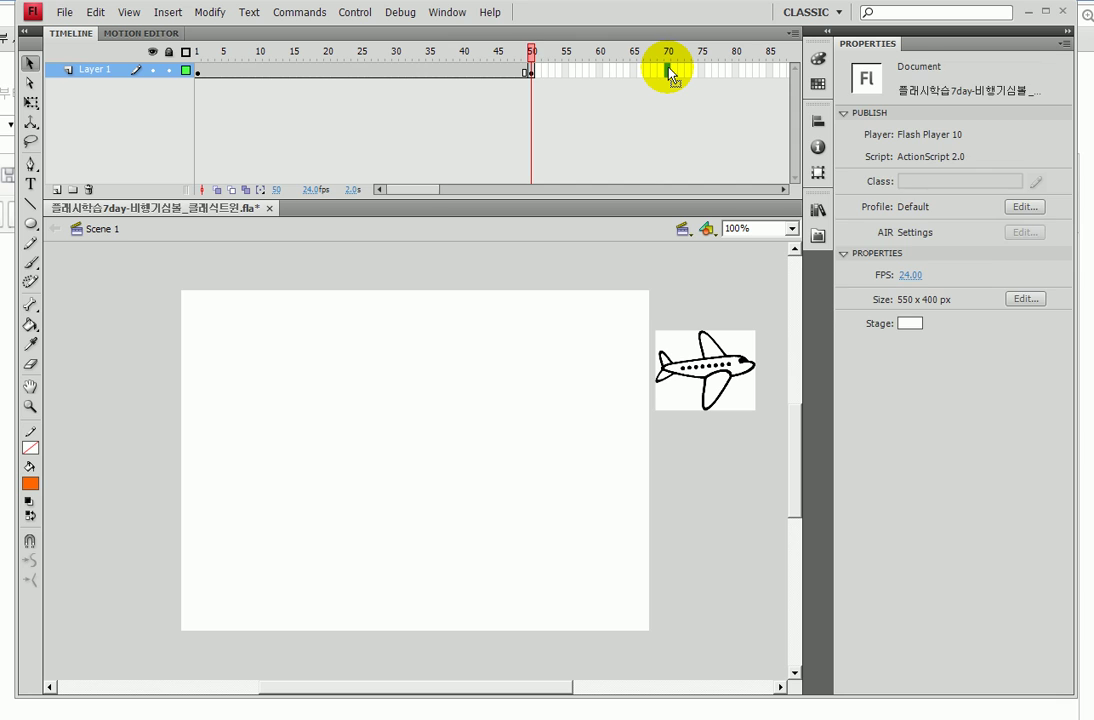
key("F6")
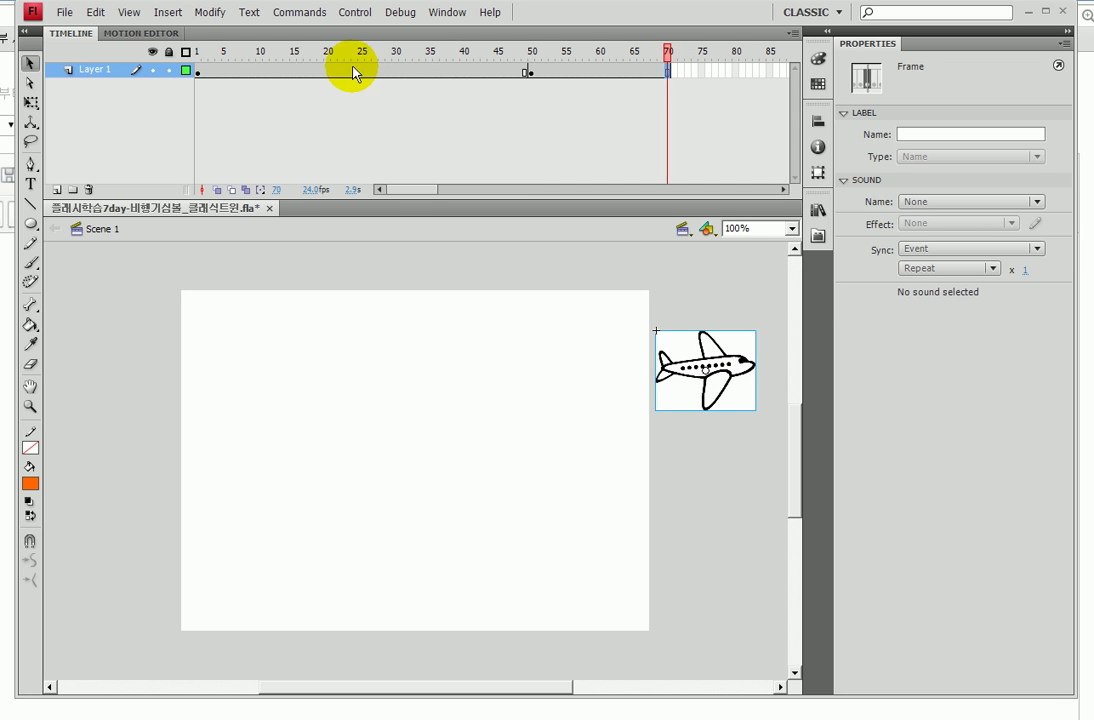
Create a classic tween on Layer 1 between the keyframes at frames 1 and 50
left_click(197, 72)
left_click(531, 73)
left_click(533, 73)
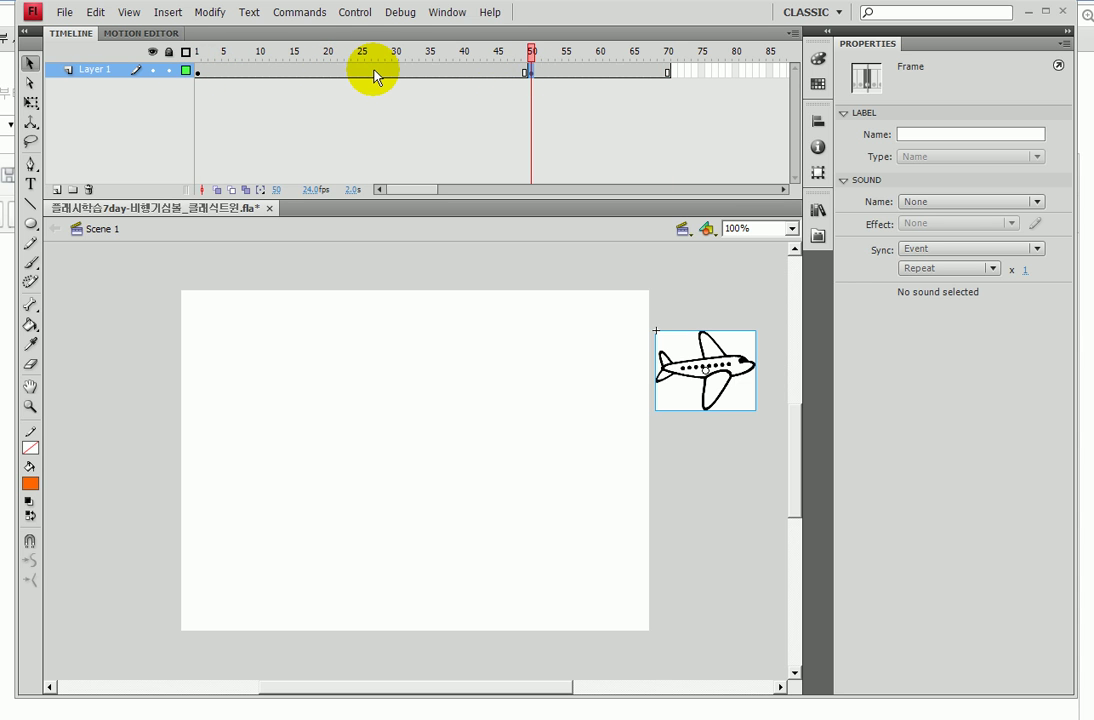
right_click(375, 72)
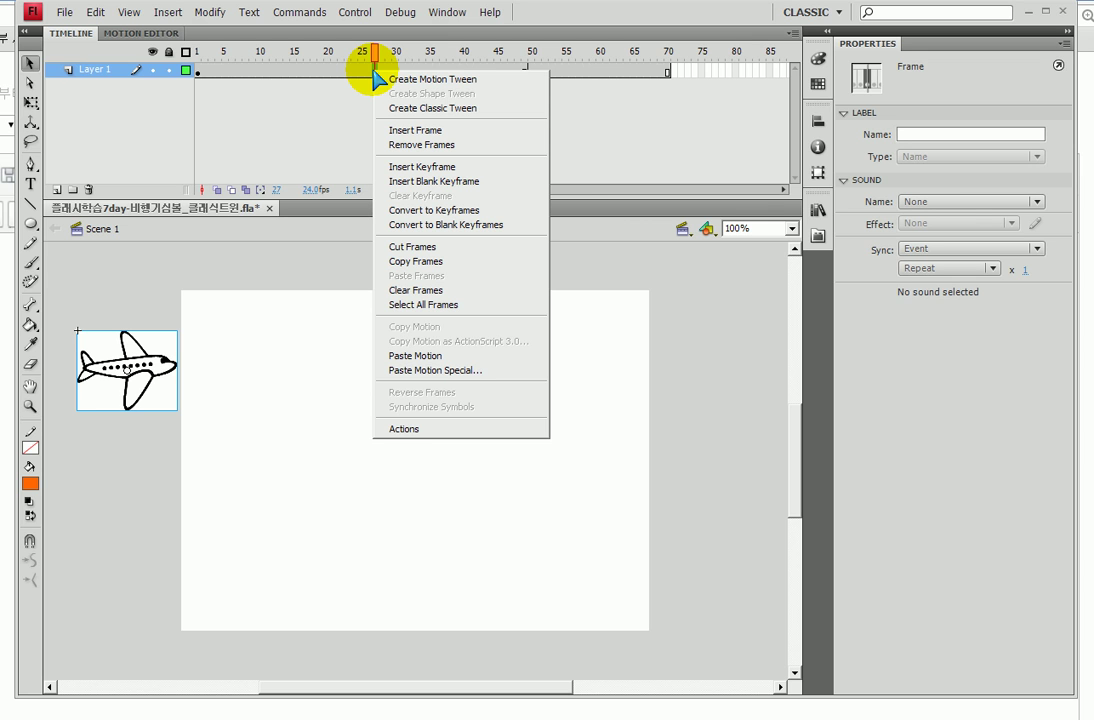
left_click(413, 108)
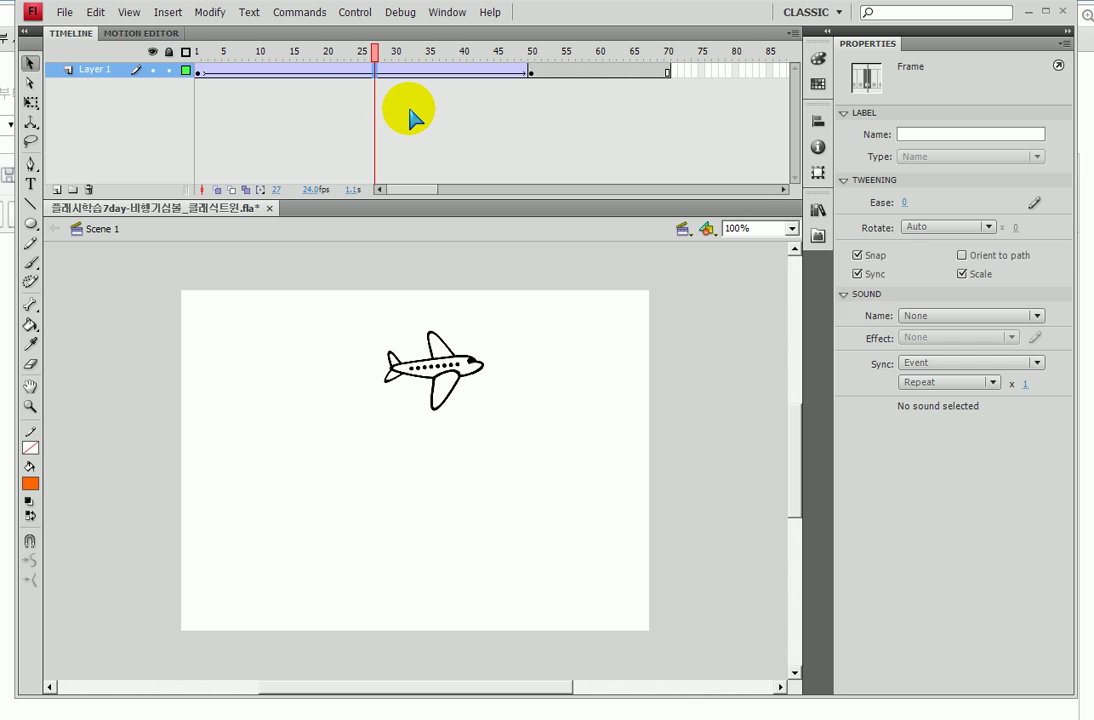
Save the document and test the movie, moving the preview window aside to compare the airplane's flight with the timeline
key("ctrl+s")
key("ctrl+Return")
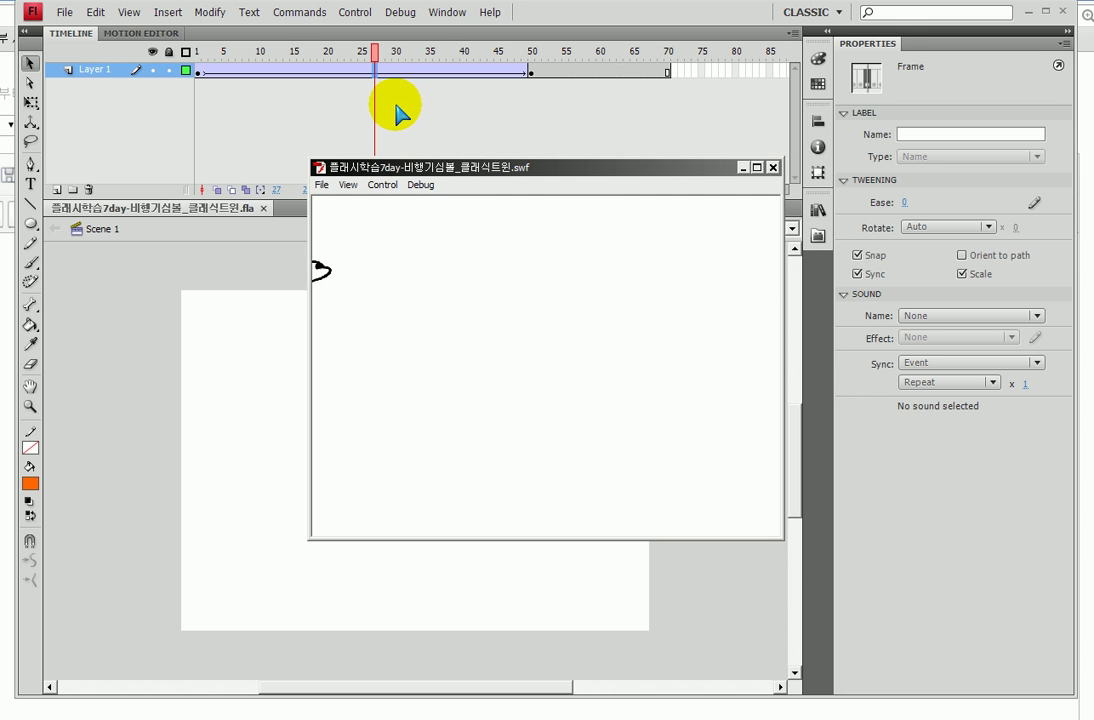
left_click_drag(686, 168, 906, 210)
left_click(315, 235)
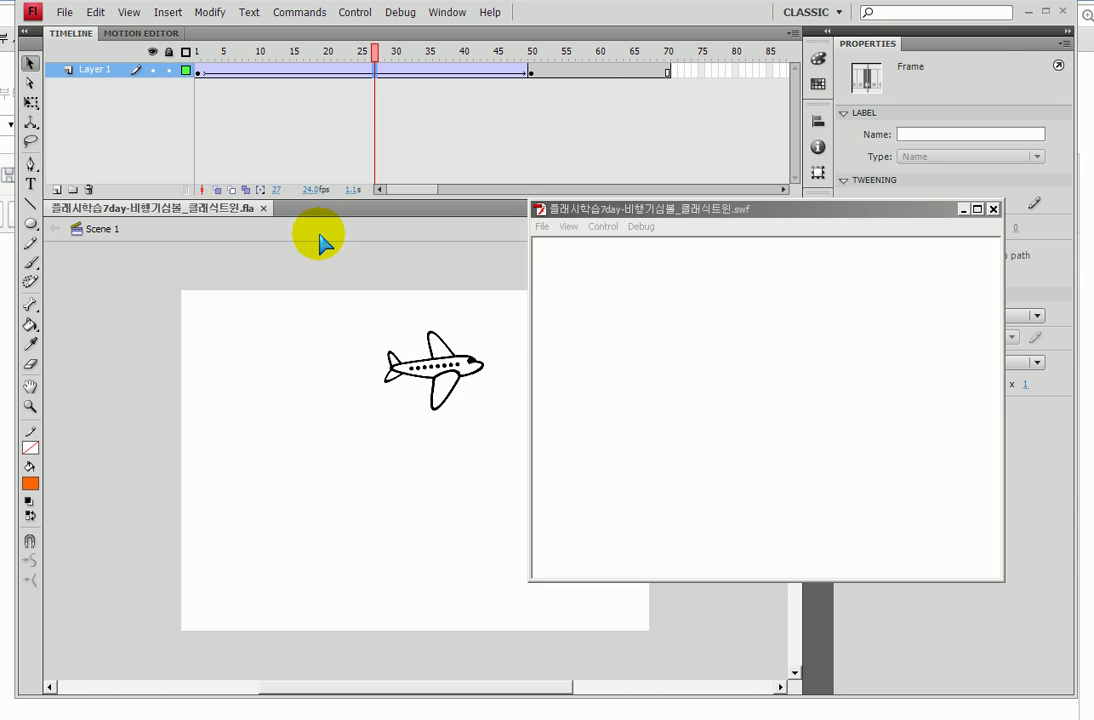
mouse_move(298, 214)
left_mouse_down()
mouse_move(338, 195)
mouse_move(299, 206)
mouse_move(332, 153)
mouse_move(345, 248)
left_mouse_up()
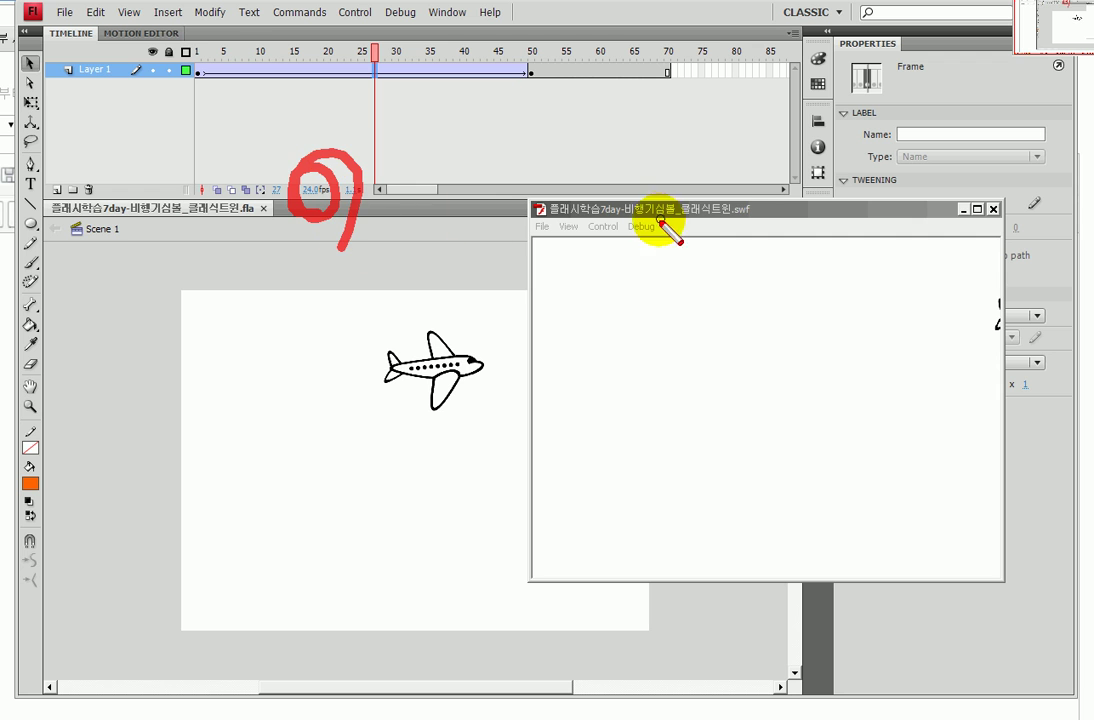
left_click(743, 211)
left_click_drag(743, 213, 628, 182)
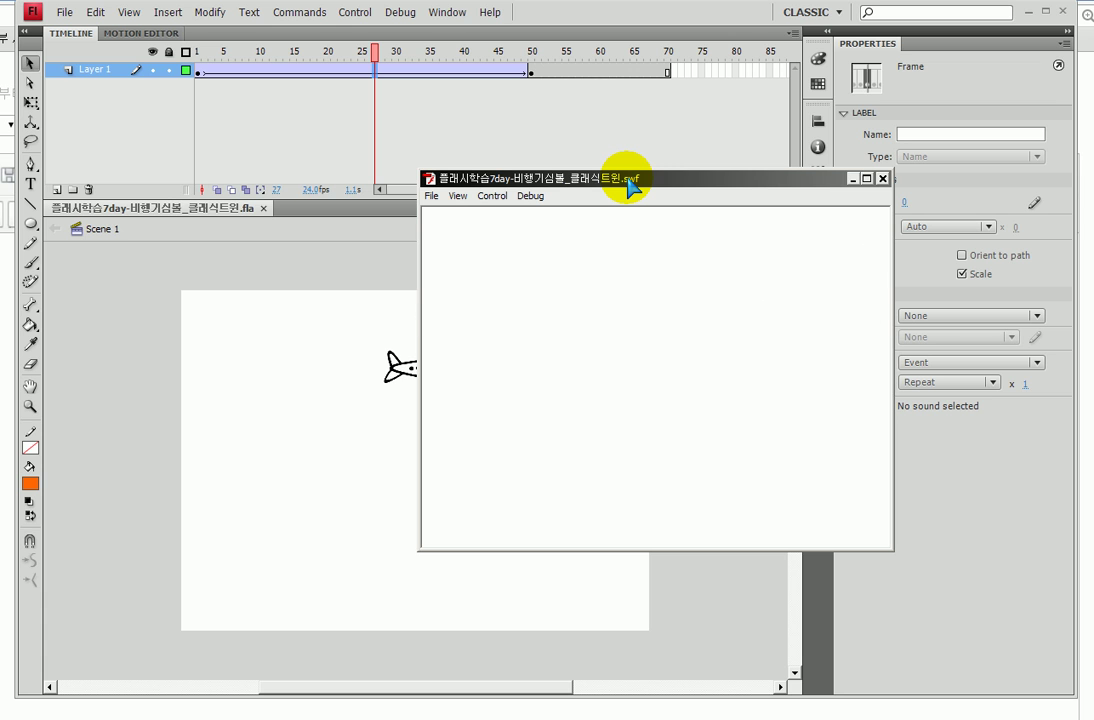
mouse_move(600, 97)
left_mouse_down()
mouse_move(563, 103)
mouse_move(550, 42)
mouse_move(642, 17)
mouse_move(618, 100)
left_mouse_up()
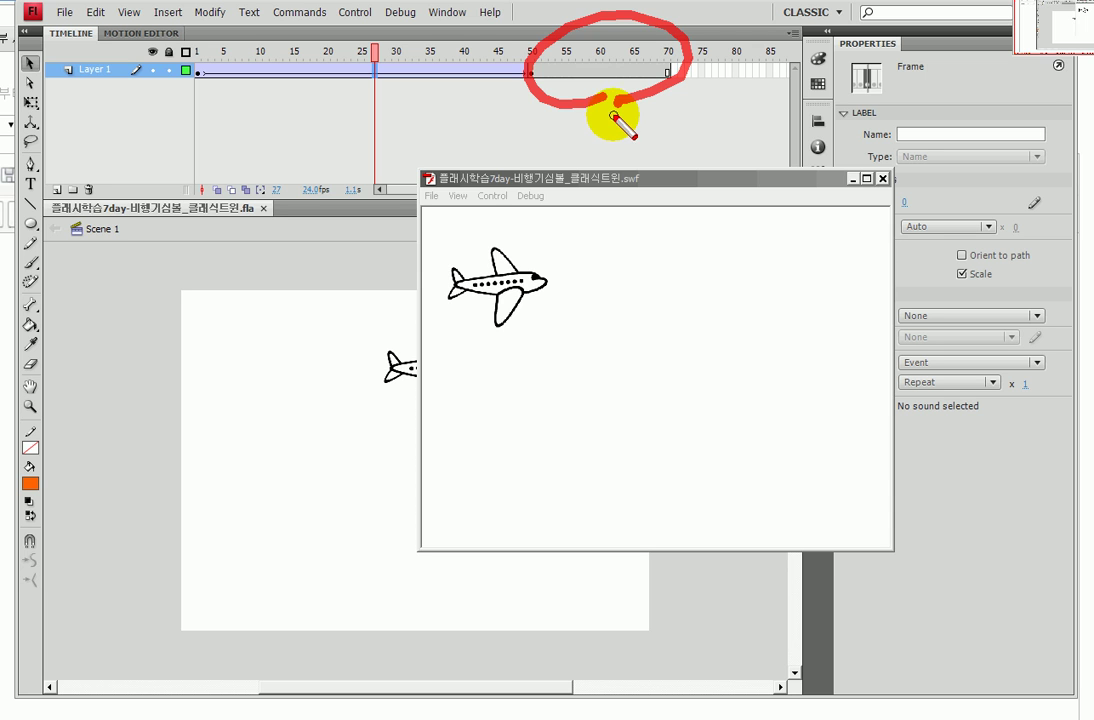
Scrub the timeline through frames 50 to 70 and the tween's opening frames, and test the movie again to check the pause between loops
left_click(853, 178)
left_click(314, 53)
left_click_drag(316, 58, 670, 60)
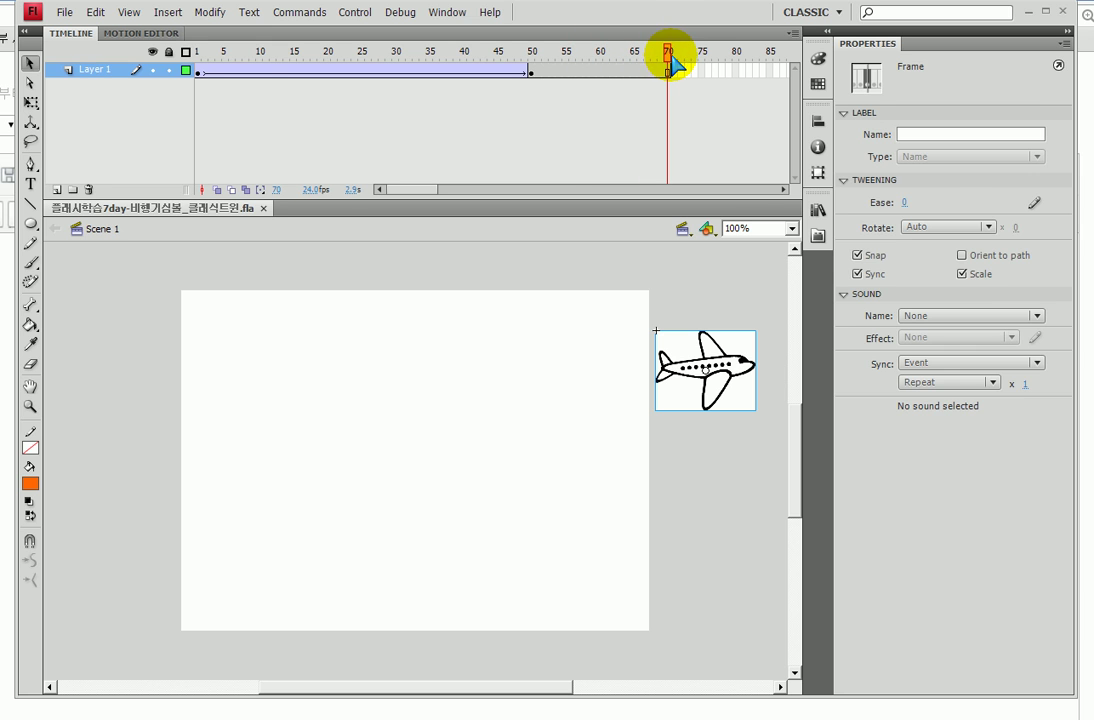
left_click_drag(200, 49, 270, 56)
key("ctrl+Return")
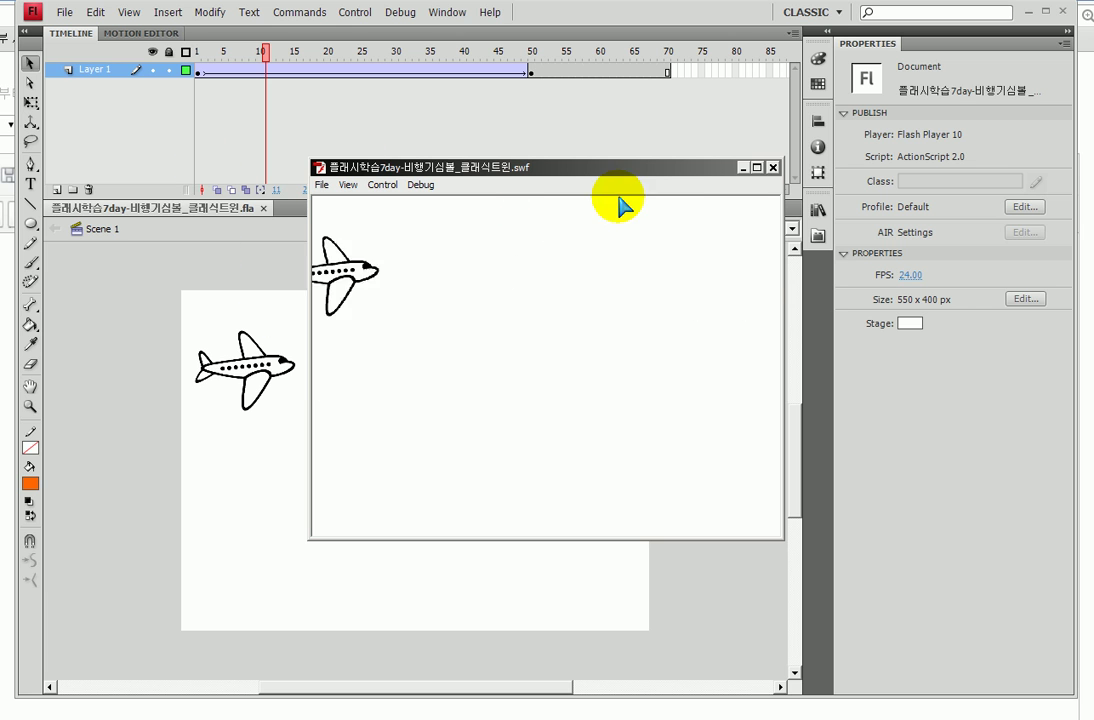
left_click(741, 168)
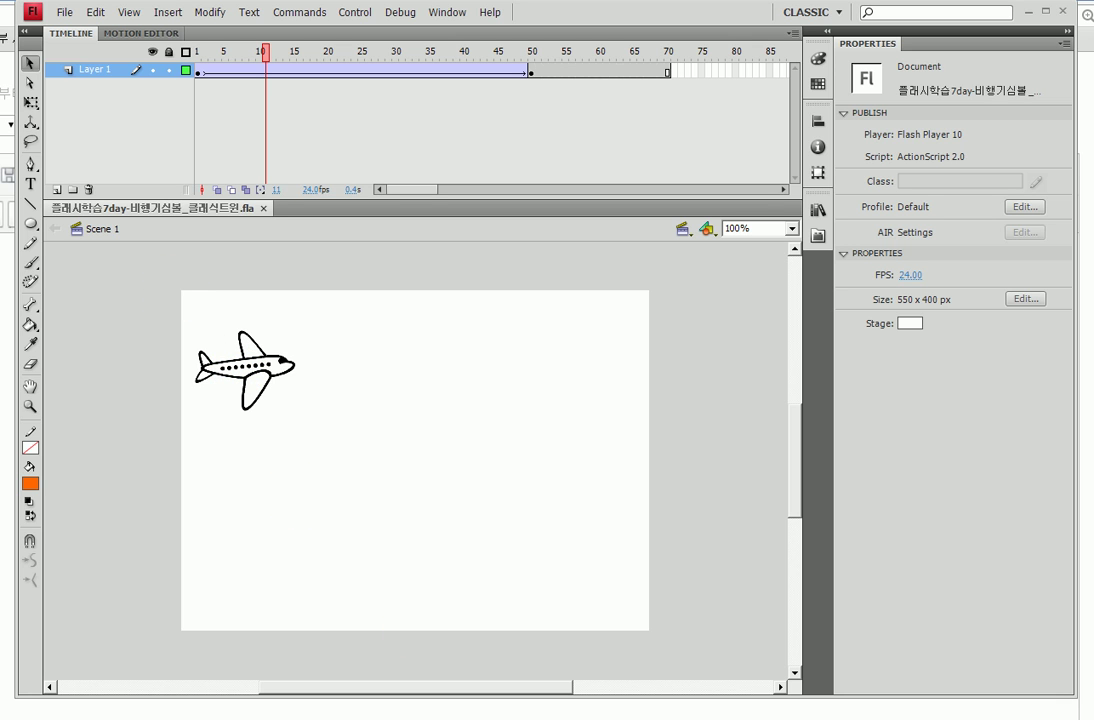
Lock Layer 1 and add a new layer above it
left_click(893, 618)
left_click(732, 326)
left_click(169, 70)
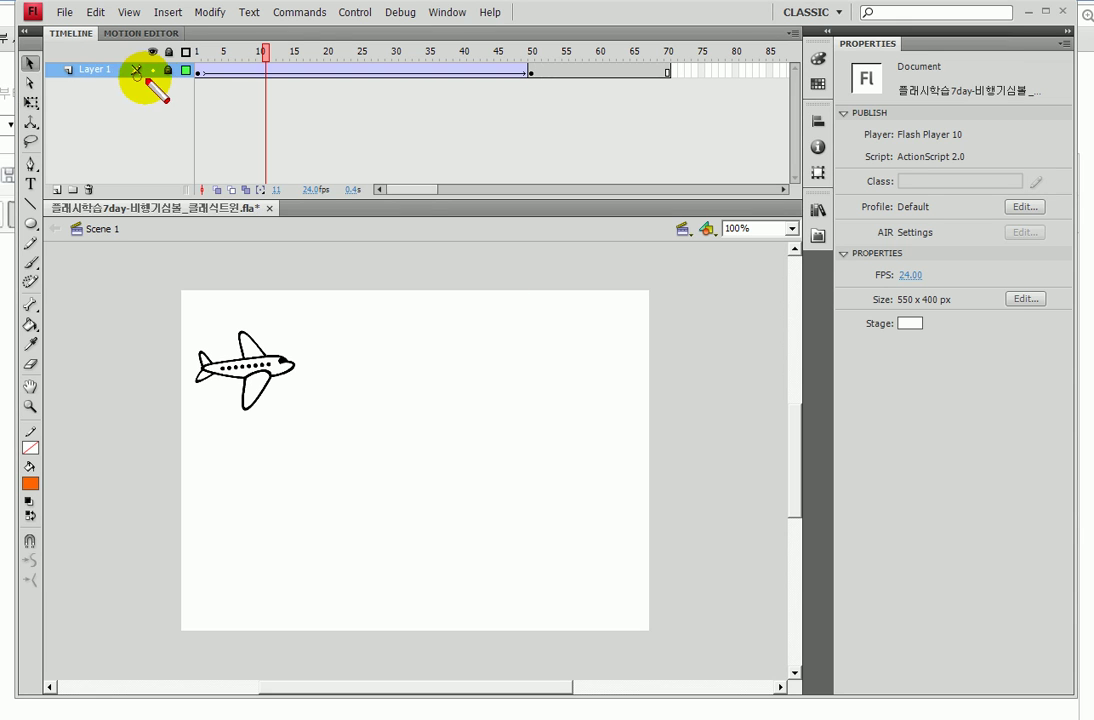
left_click(168, 70)
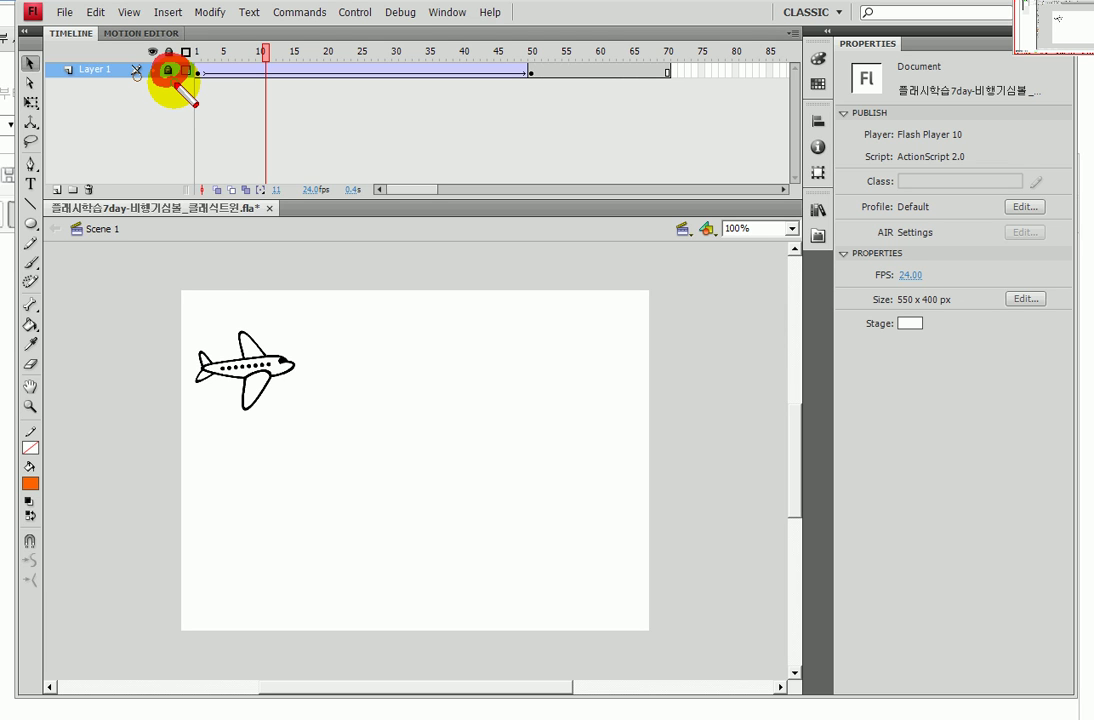
left_click(56, 189)
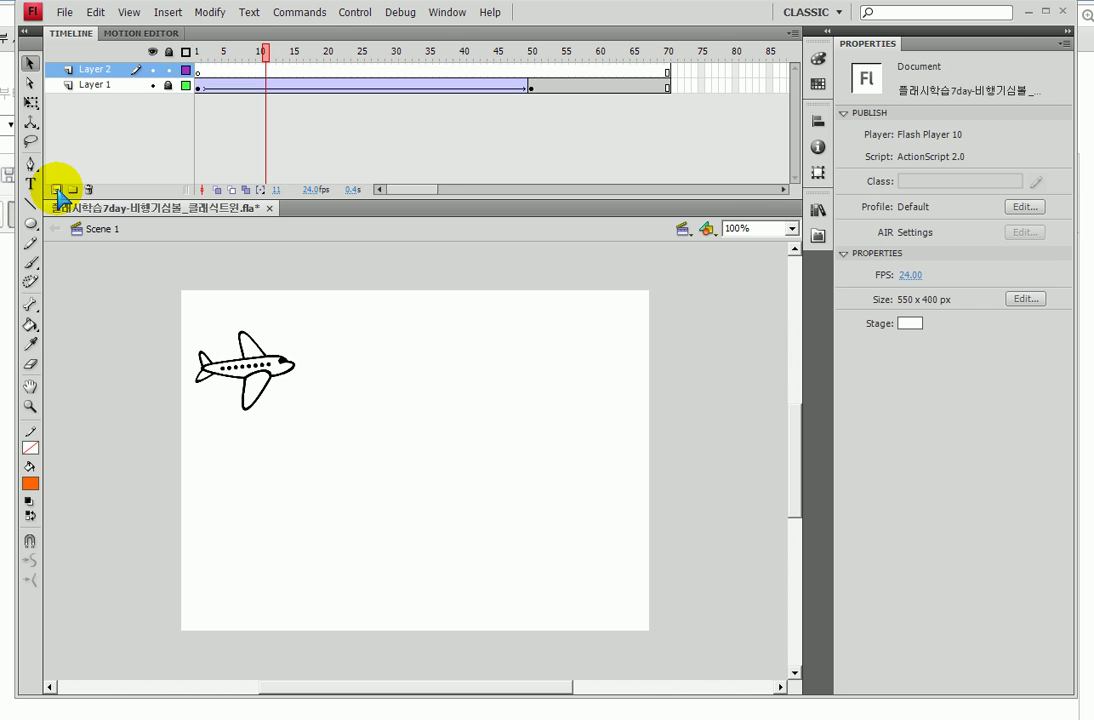
Place a second 비행기 symbol from the library on Layer 2, off the stage's right side at about X 556.5, Y 212.3
left_click(819, 211)
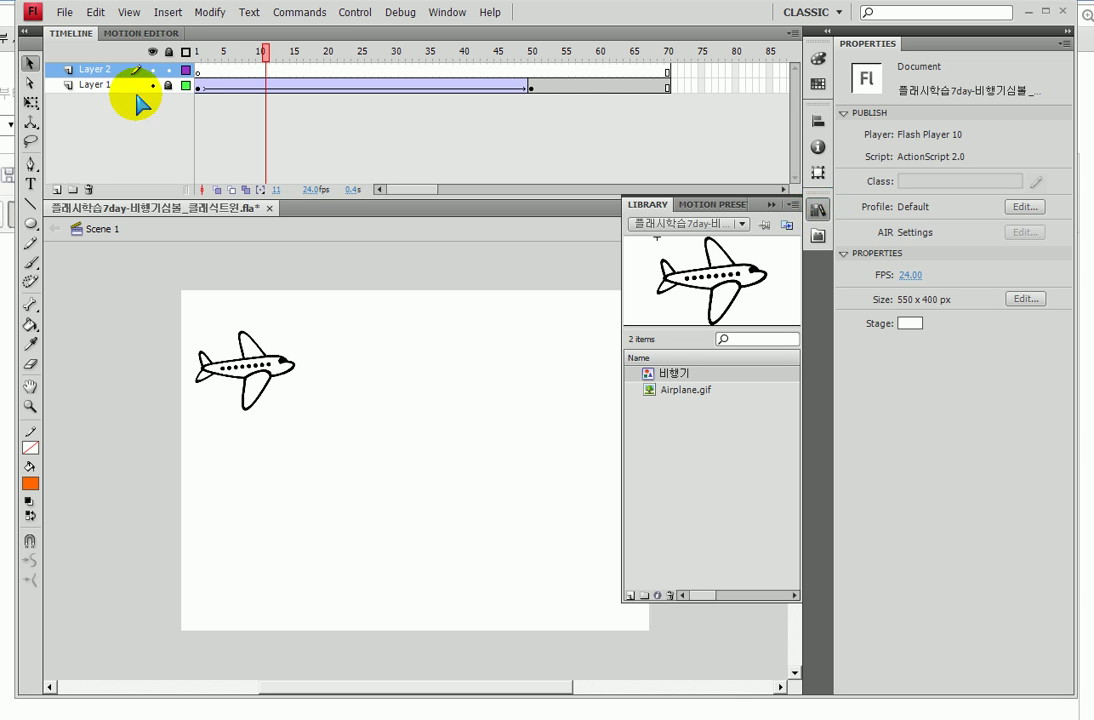
mouse_move(722, 274)
left_mouse_down()
mouse_move(508, 420)
mouse_move(640, 303)
mouse_move(455, 418)
mouse_move(690, 256)
mouse_move(476, 412)
mouse_move(627, 303)
left_mouse_up()
left_click_drag(537, 390, 501, 408)
left_click(769, 206)
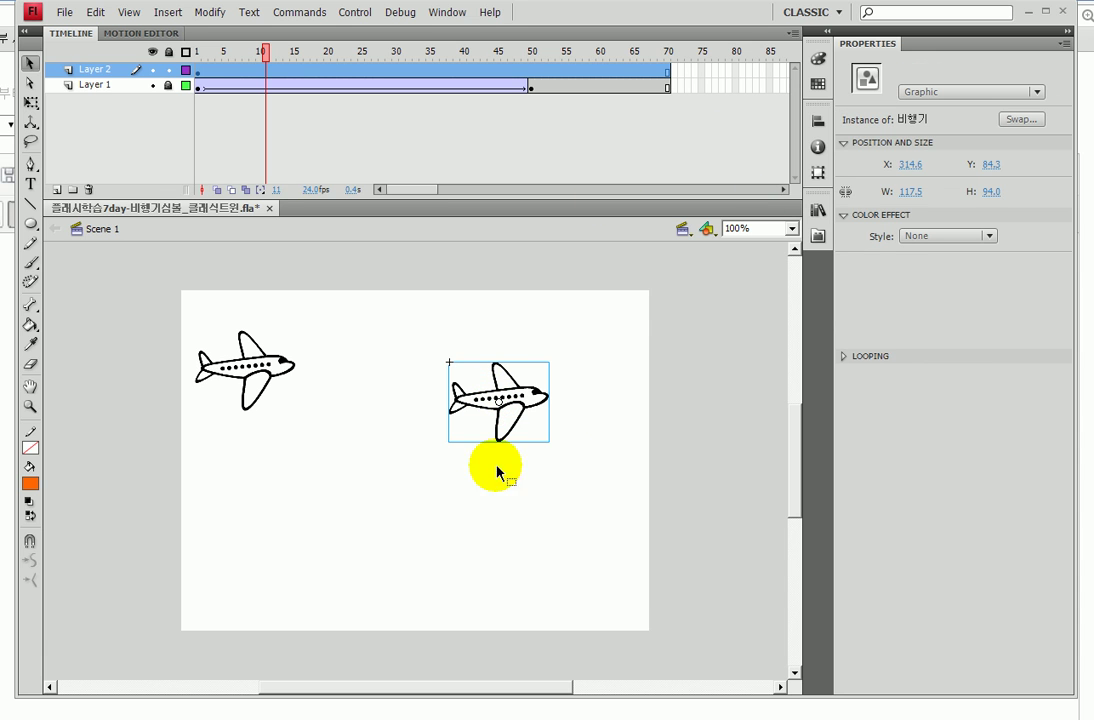
left_click_drag(425, 687, 461, 687)
left_click_drag(442, 405, 650, 492)
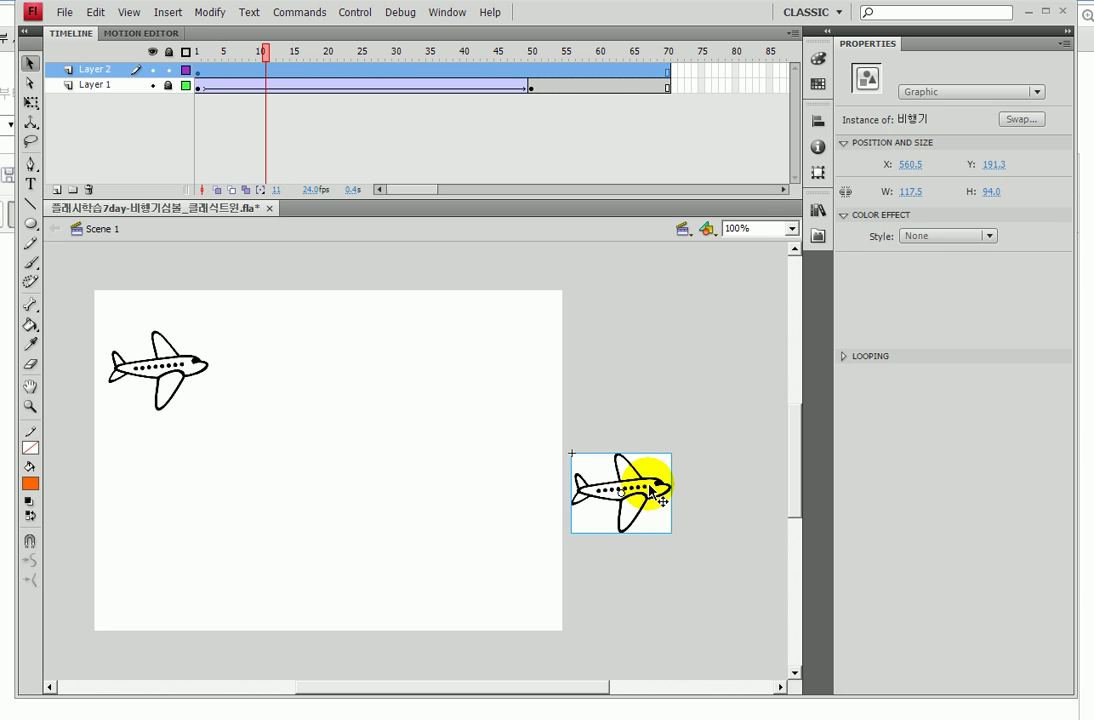
left_click_drag(658, 490, 631, 538)
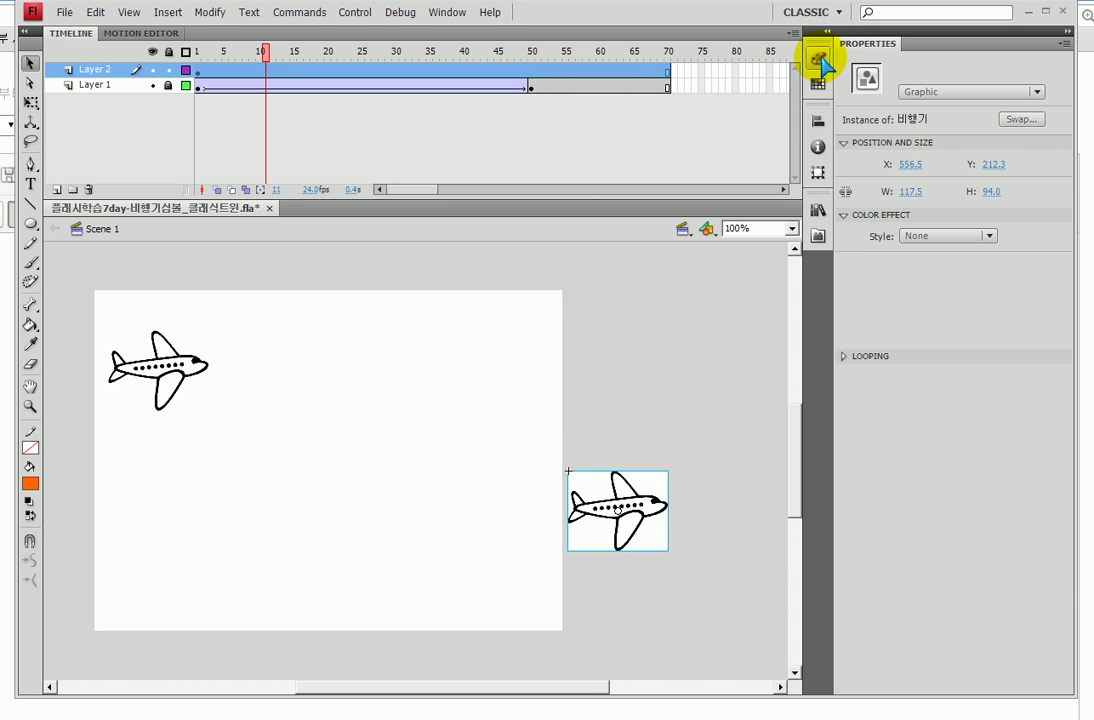
Flip the new airplane horizontally by setting its width scale to -100%, and reposition it at about X 669, Y 221.3
left_click(822, 174)
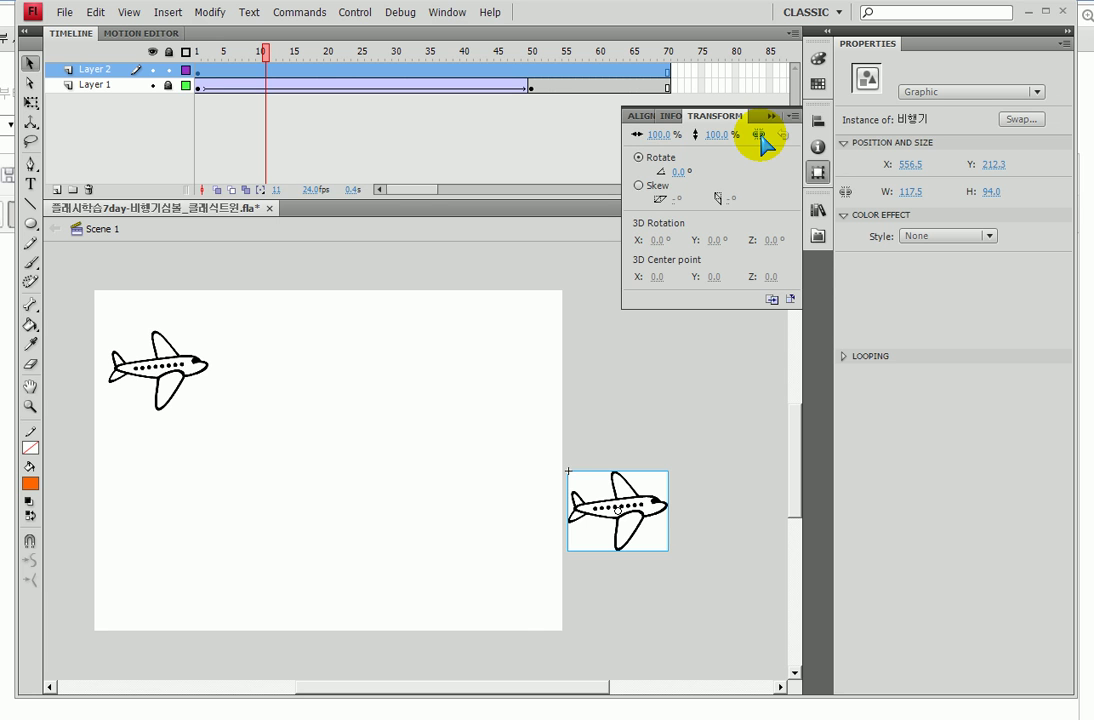
left_click(646, 136)
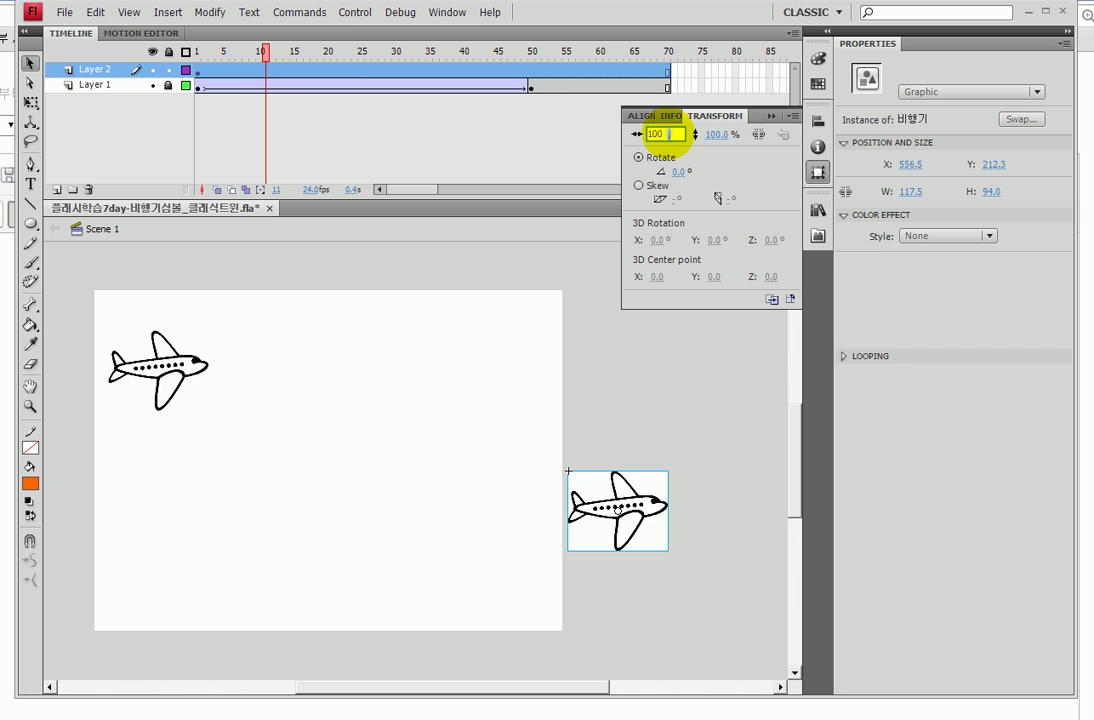
type("-")
key("Return")
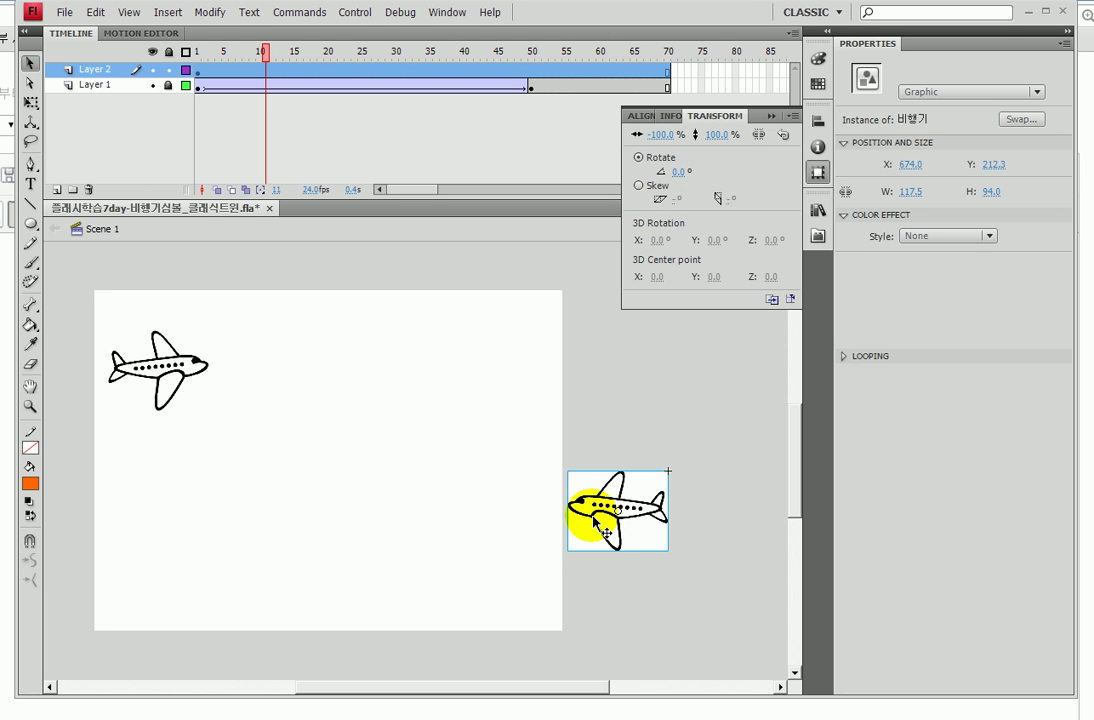
left_click_drag(593, 510, 588, 519)
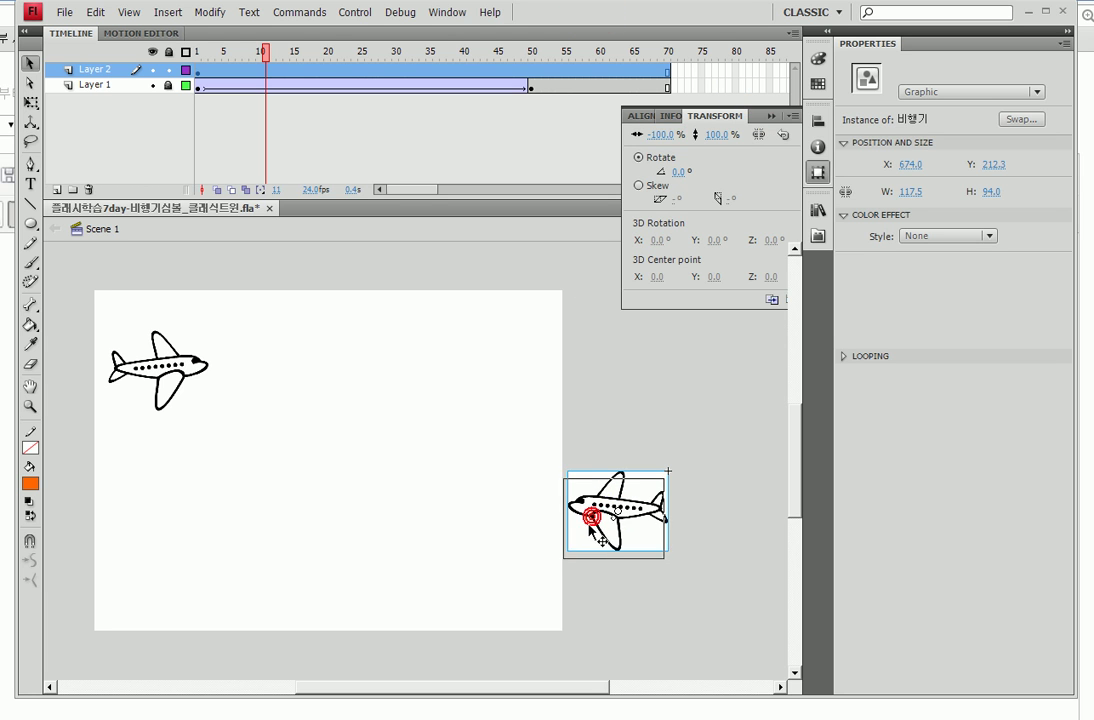
Insert a keyframe at frame 50 of Layer 2 and move the flipped airplane straight across, off the stage's left side, to about X -8.9
left_click(532, 70)
left_click_drag(406, 464, 509, 431)
left_click_drag(660, 480, 108, 505)
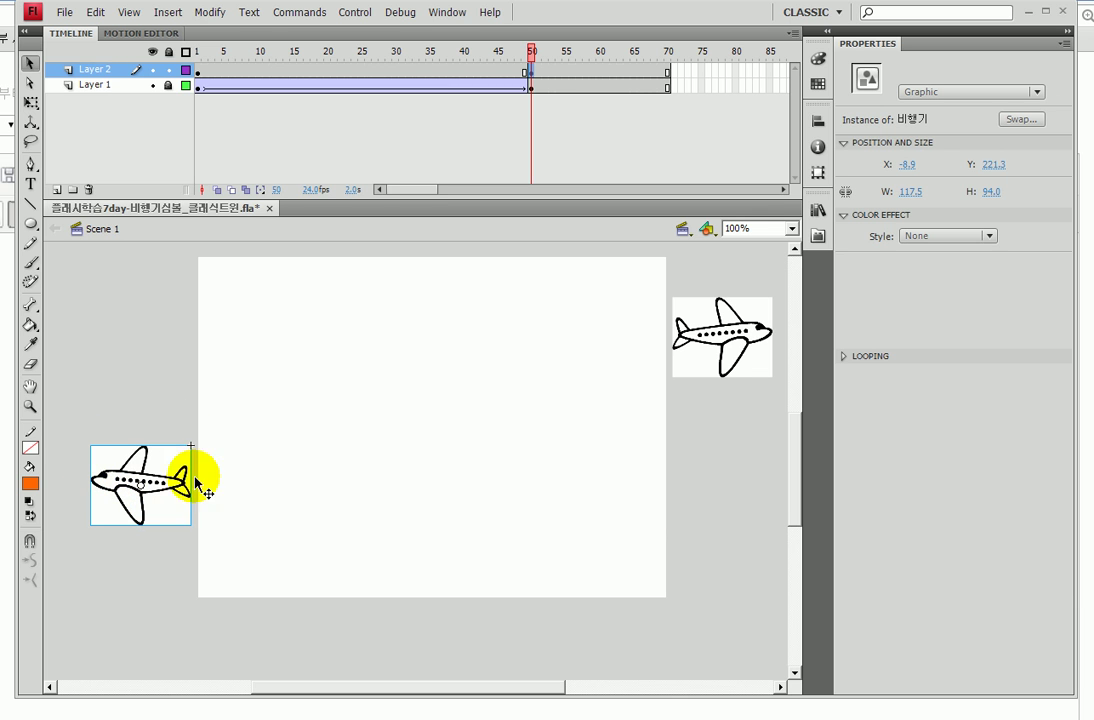
Create a classic tween on Layer 2 between frames 1 and 50, then save the document and test the movie
right_click(374, 70)
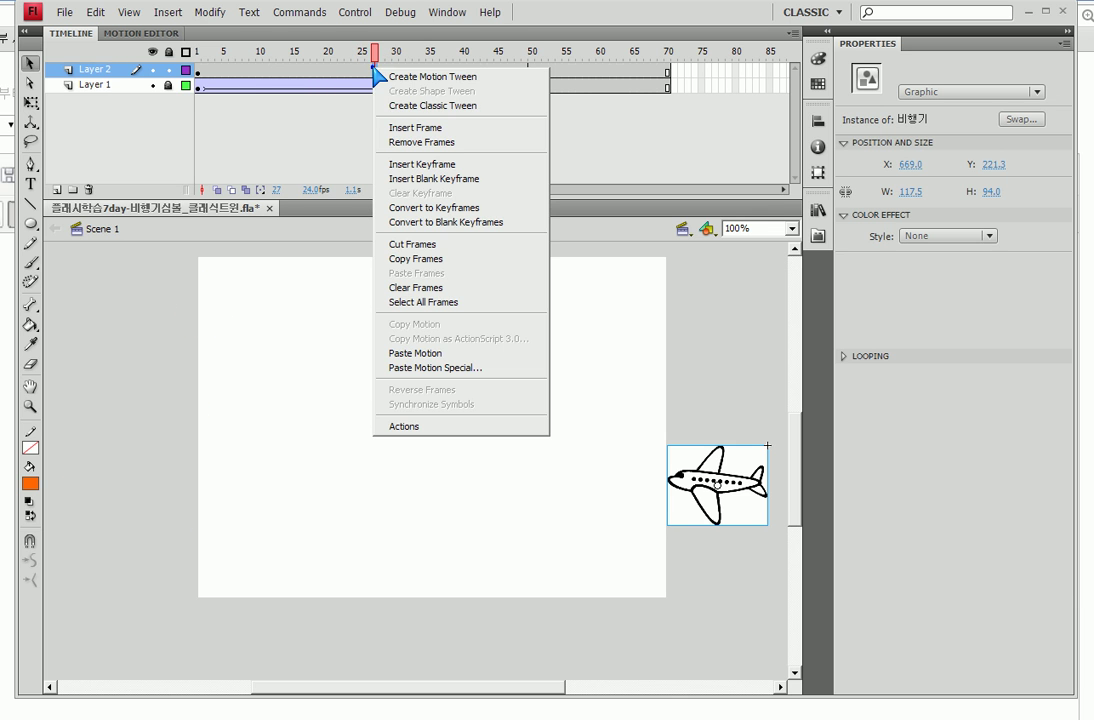
left_click(452, 106)
key("ctrl+Return")
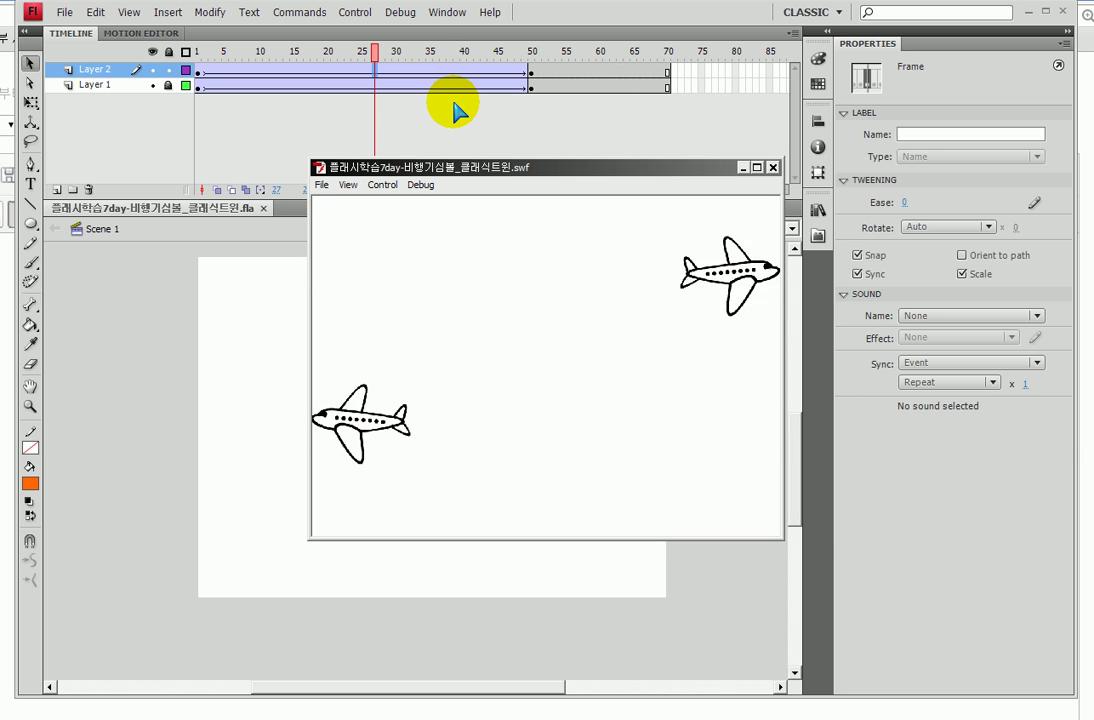
left_click_drag(612, 176, 838, 179)
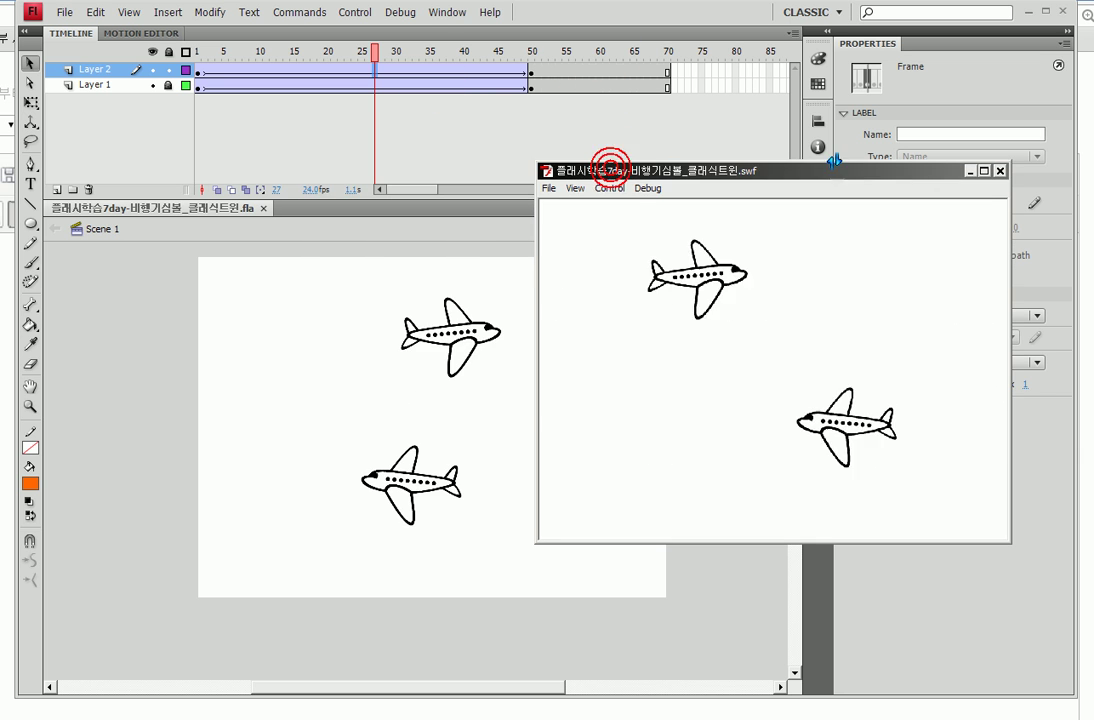